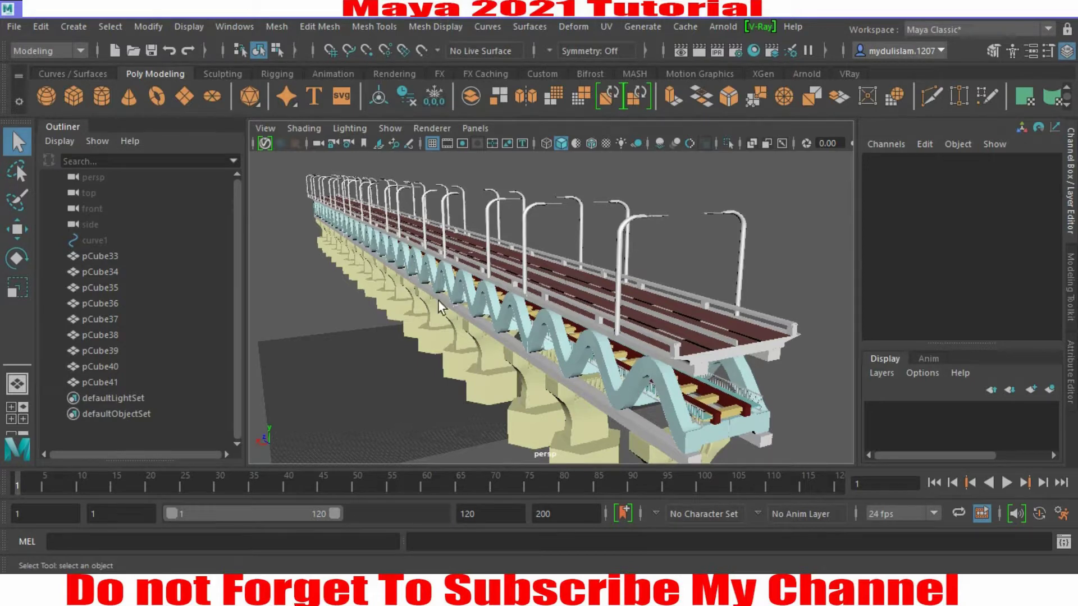
# Extend the playback end frame from 120 to 250
pyautogui.doubleClick(476, 514)
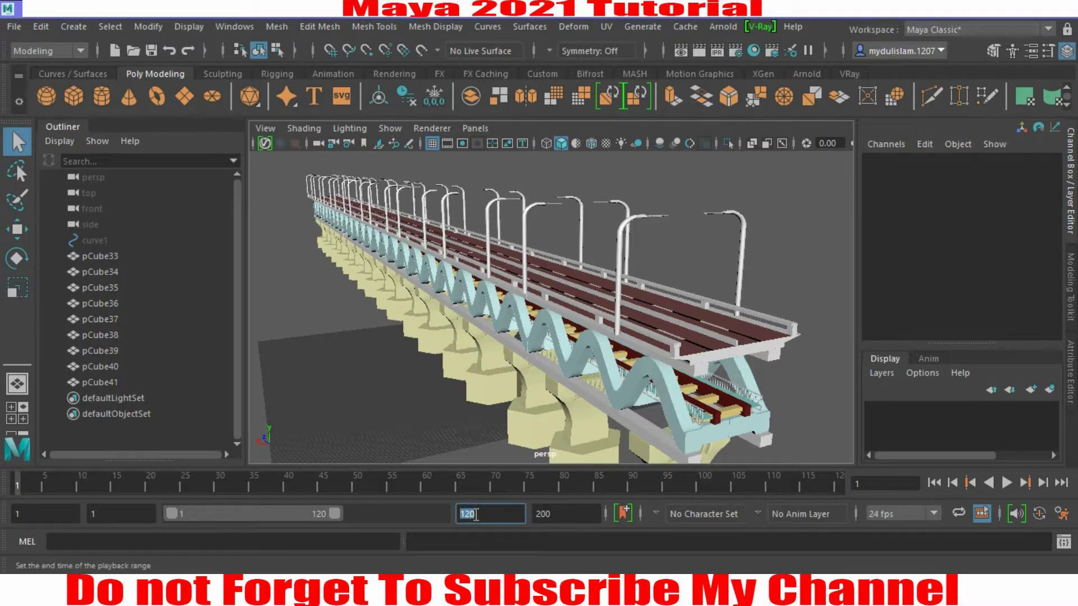
pyautogui.write('25')
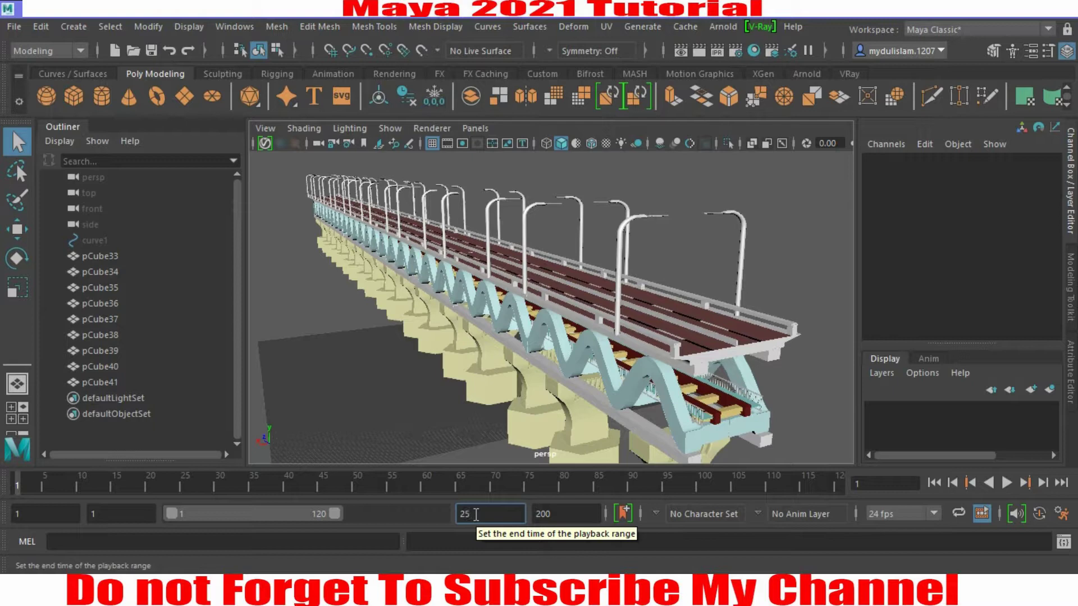
pyautogui.write('0')
pyautogui.press('Return')
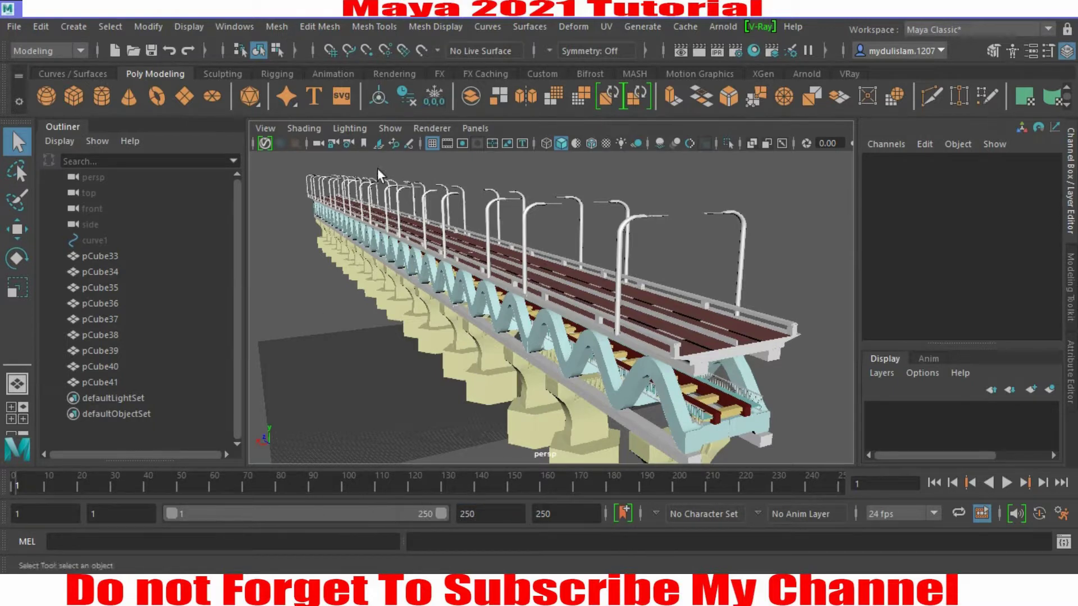
# Open Render Settings and apply the HD_1080 image size preset (1920 x 1080)
pyautogui.click(236, 24)
pyautogui.moveTo(364, 130)
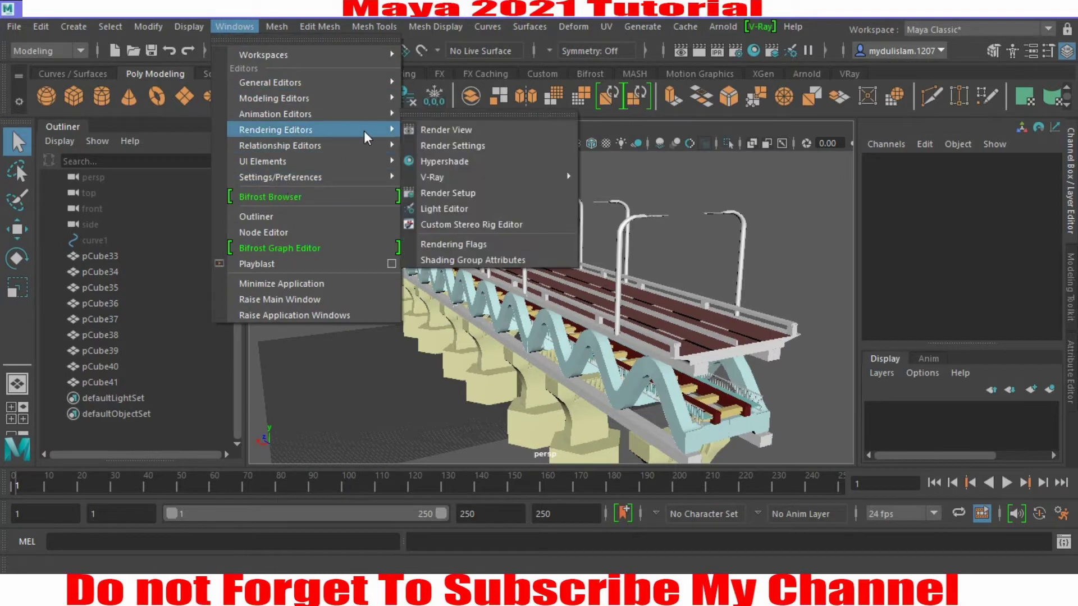
pyautogui.click(438, 146)
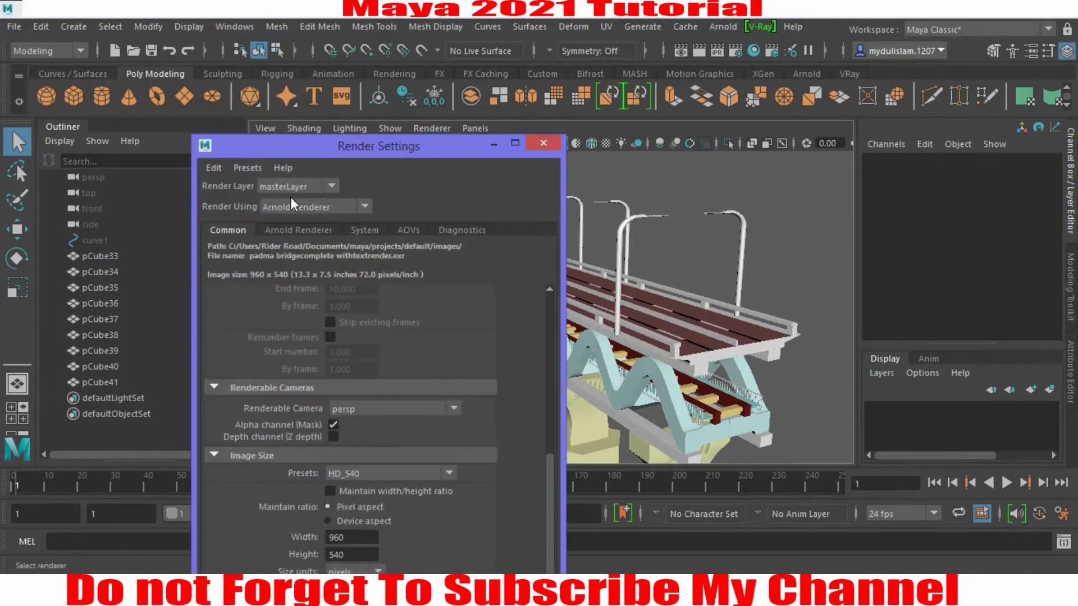
pyautogui.moveTo(353, 146); pyautogui.dragTo(238, 22)
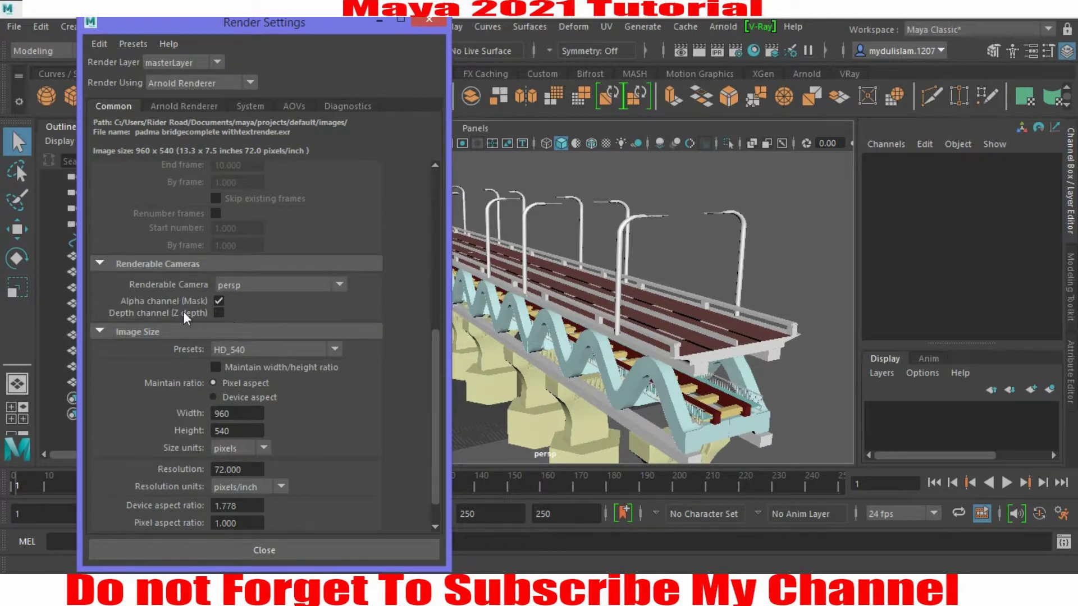
pyautogui.click(269, 349)
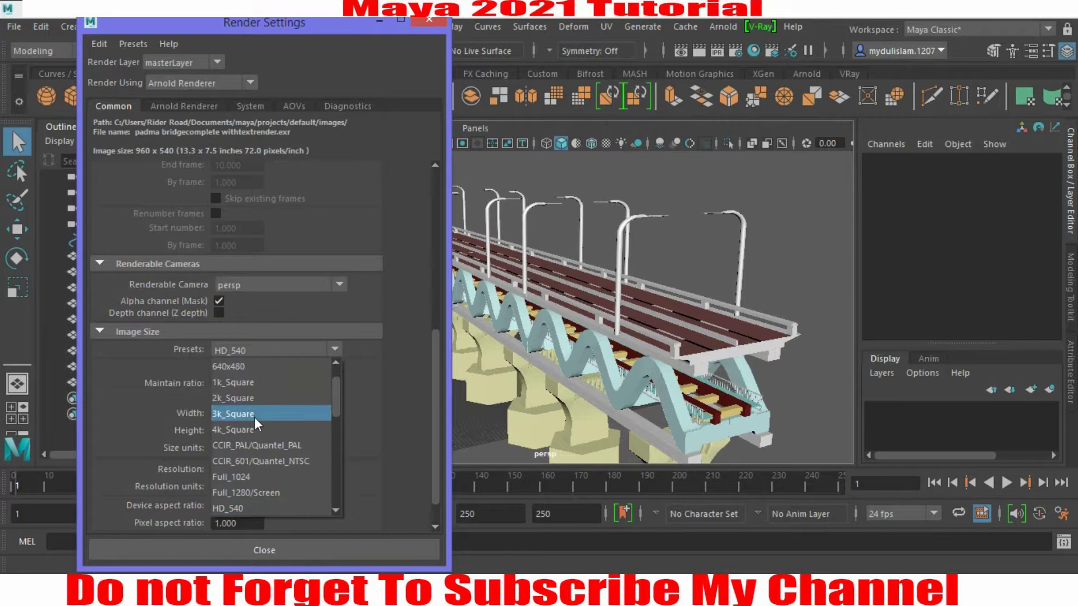
pyautogui.scroll(-2, 261, 446)
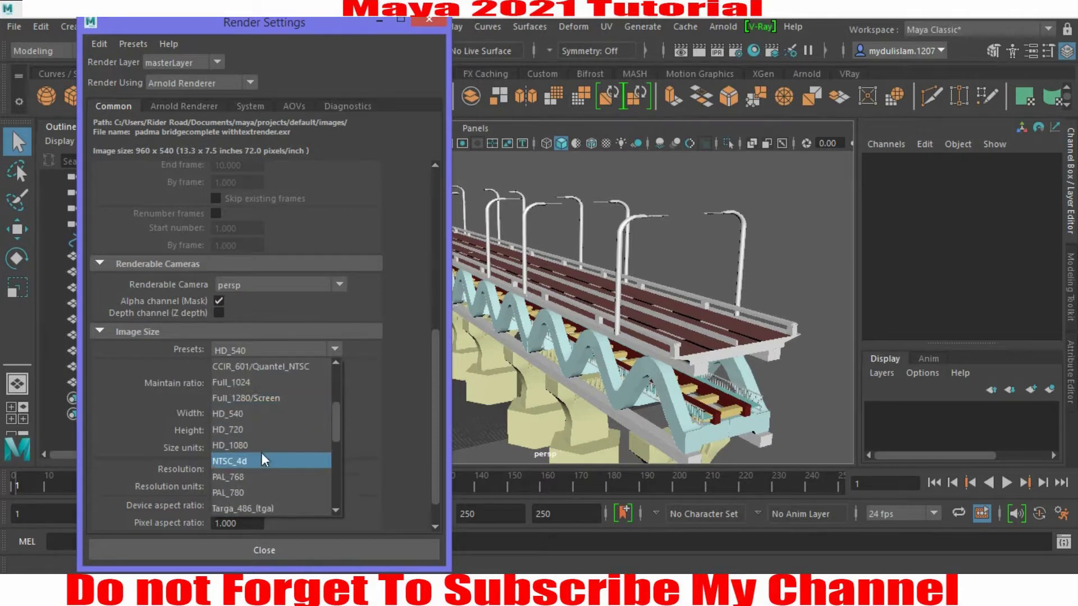
pyautogui.click(259, 445)
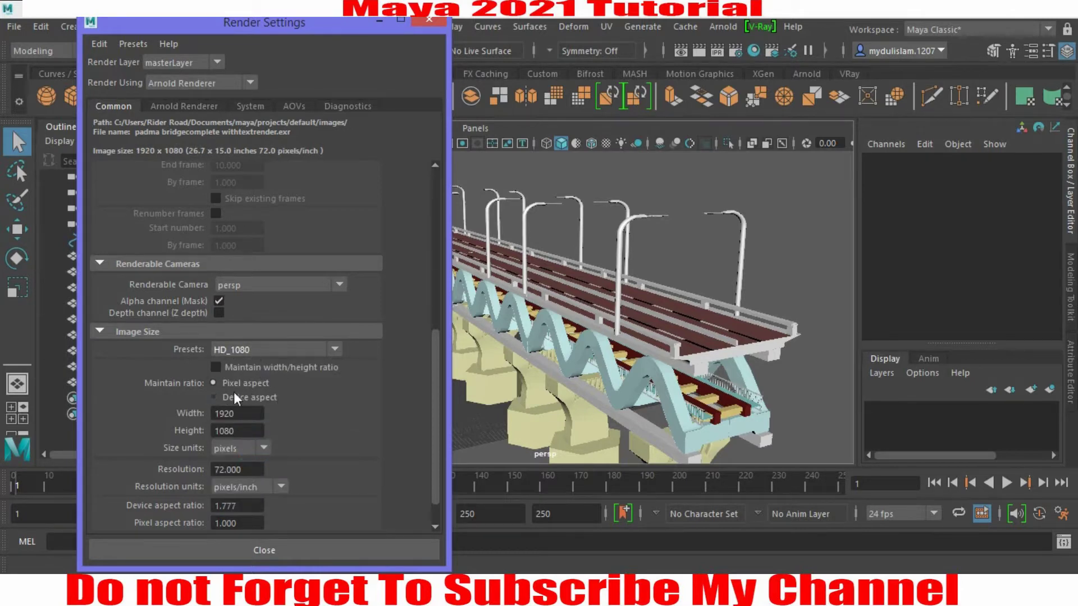
# Set the render resolution to 300 pixels per inch
pyautogui.doubleClick(254, 470)
pyautogui.write('30')
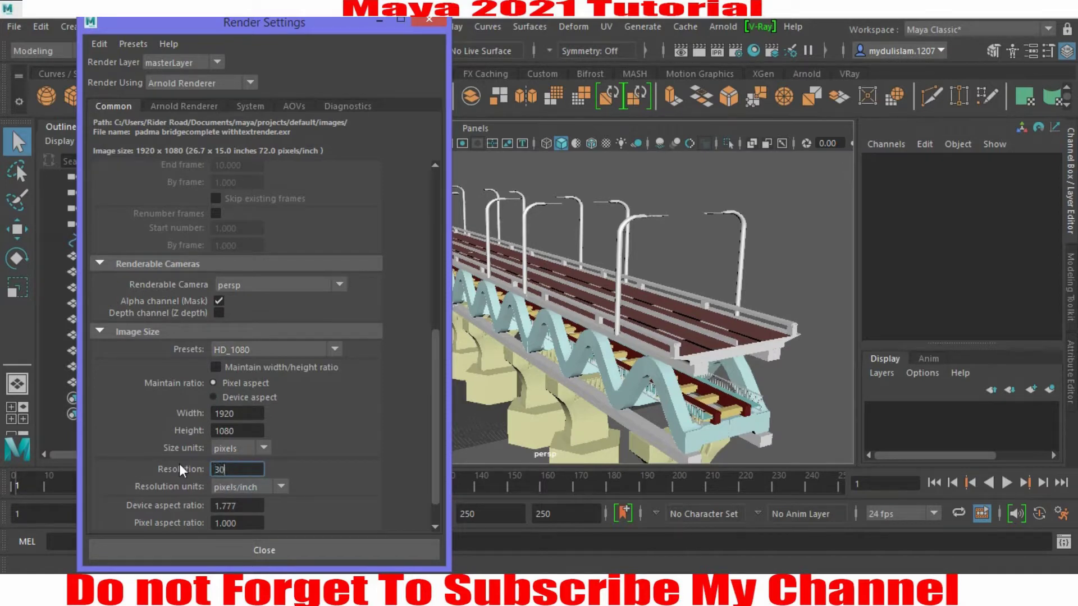
pyautogui.write('0')
pyautogui.press('Return')
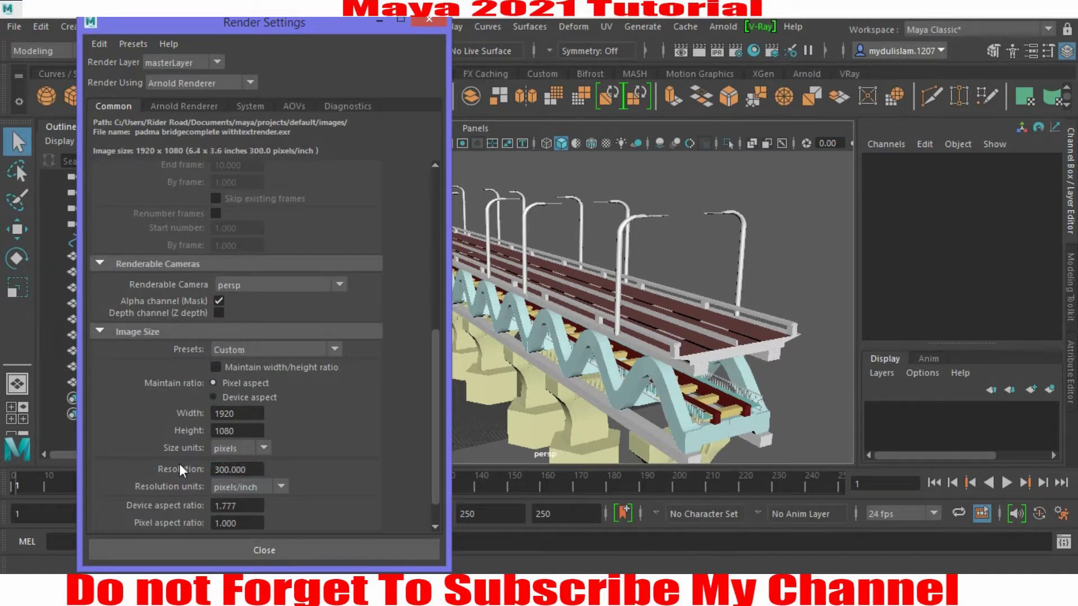
pyautogui.click(166, 108)
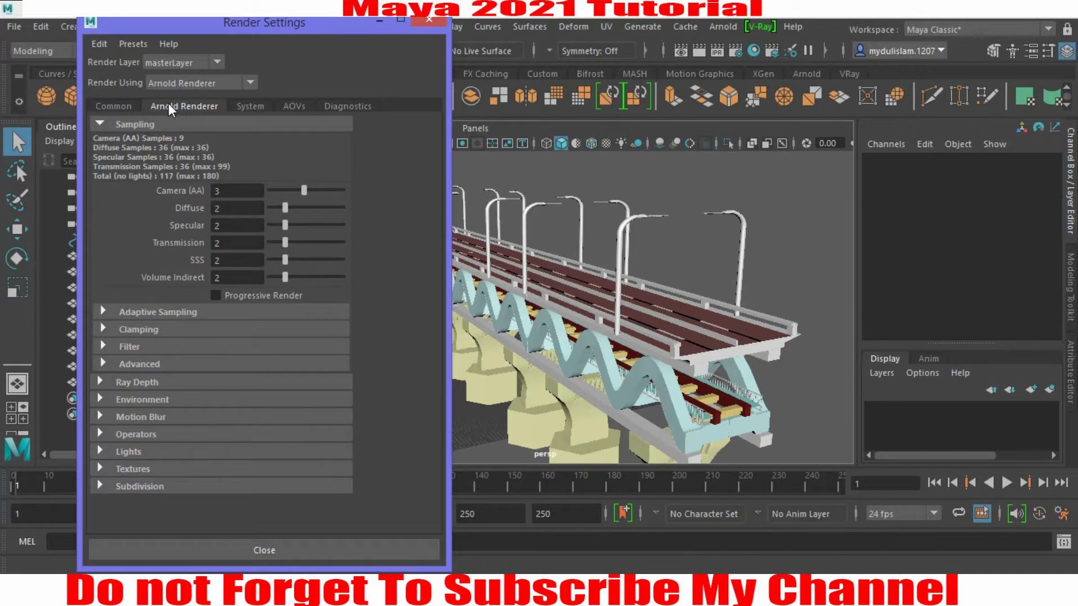
pyautogui.click(112, 104)
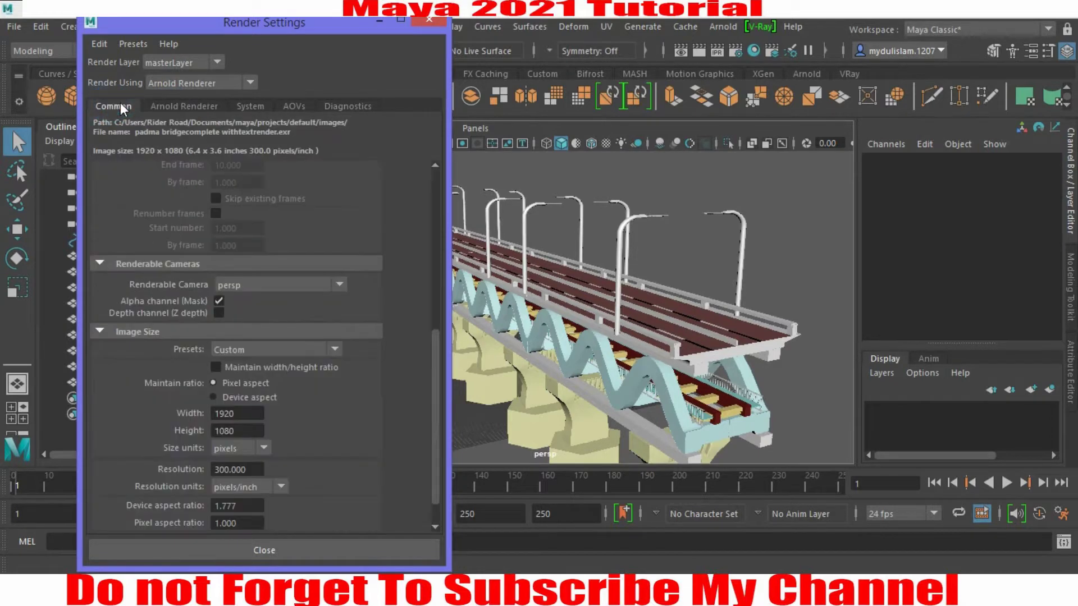
# Combine all bridge parts into one mesh, pCube42, and delete its construction history
pyautogui.click(431, 20)
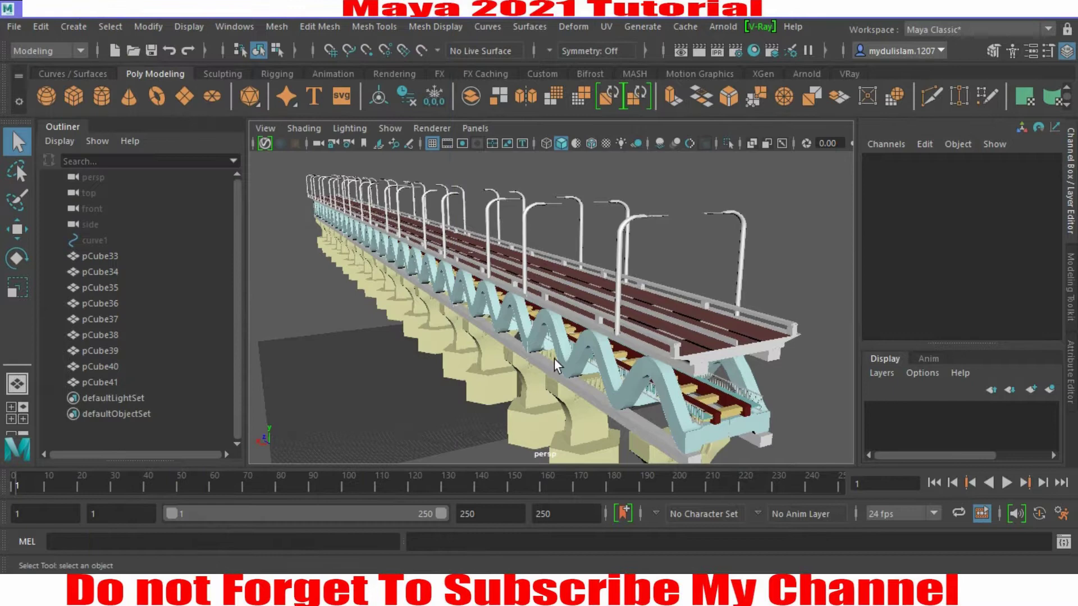
pyautogui.scroll(-3, 554, 358)
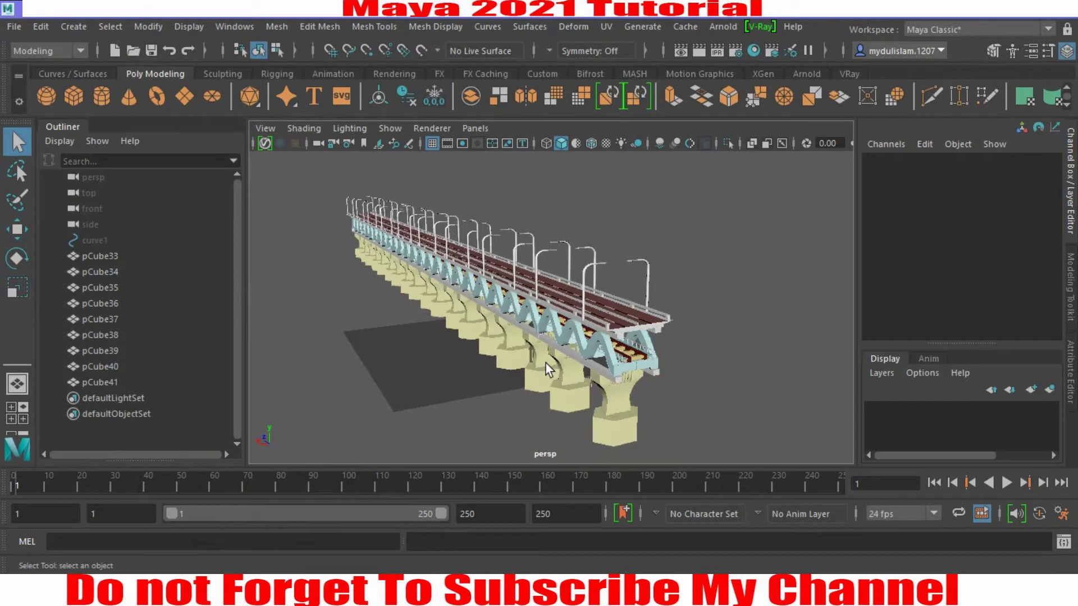
pyautogui.moveTo(546, 362); pyautogui.dragTo(289, 109)
pyautogui.click(277, 26)
pyautogui.click(289, 40)
pyautogui.click(41, 27)
pyautogui.click(263, 235)
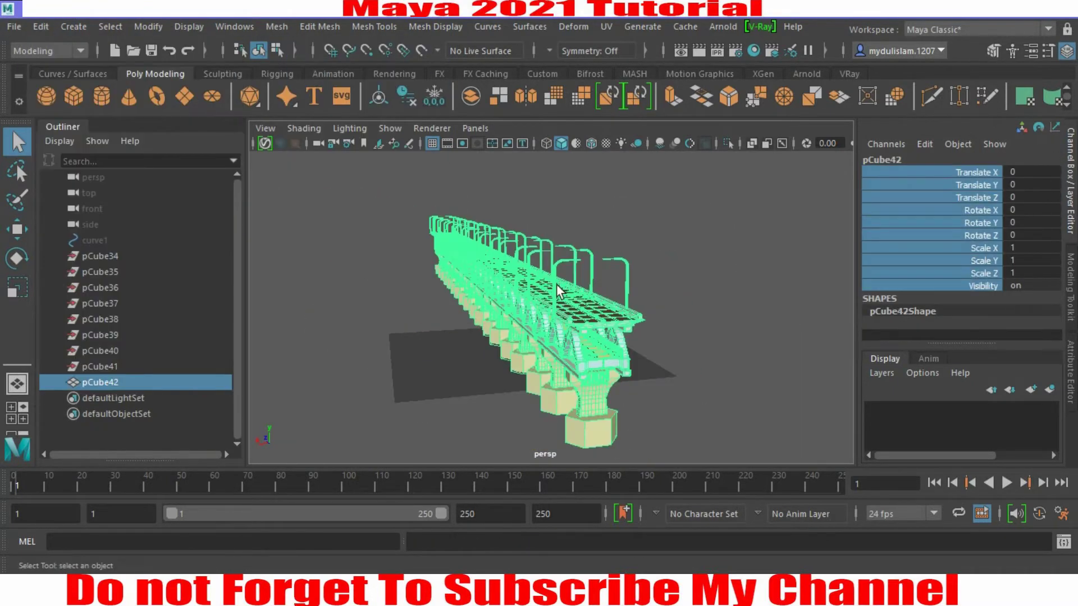
# Create a new perspective camera, persp1, and frame the bridge close up
pyautogui.click(477, 127)
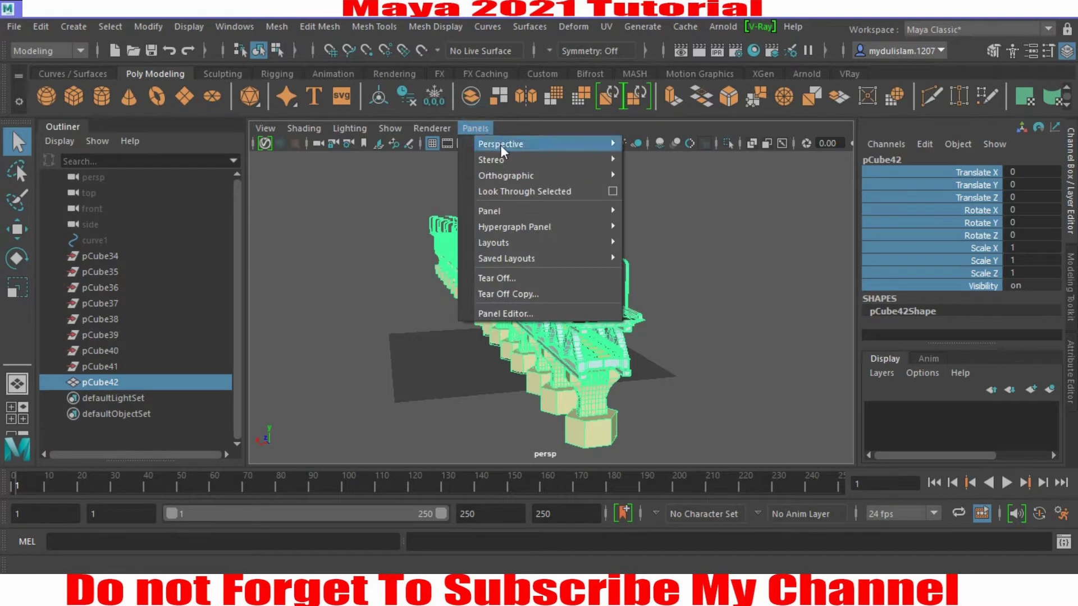
pyautogui.moveTo(580, 147)
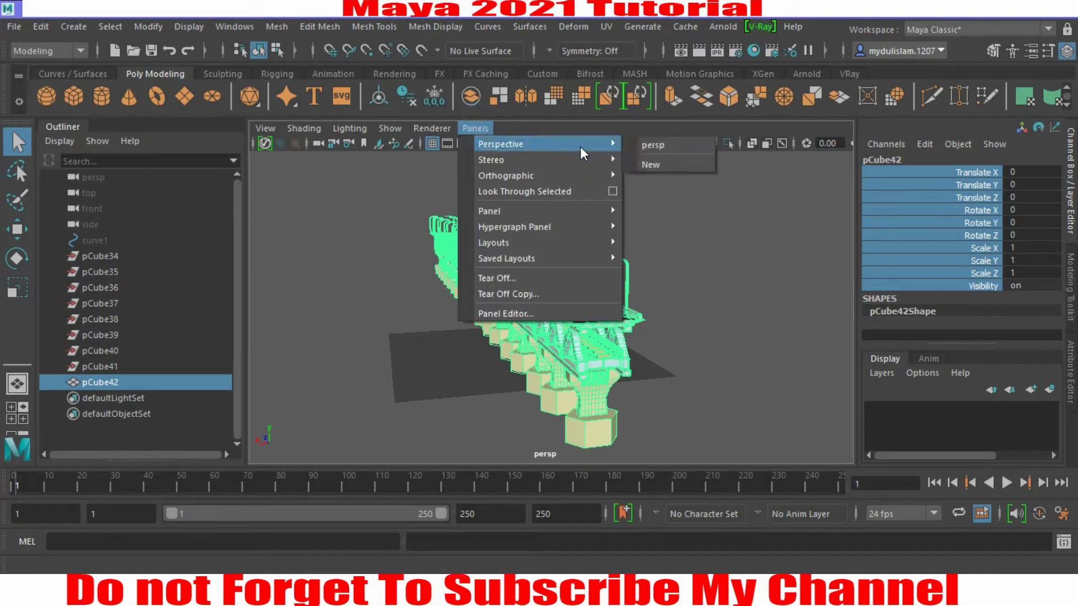
pyautogui.click(651, 164)
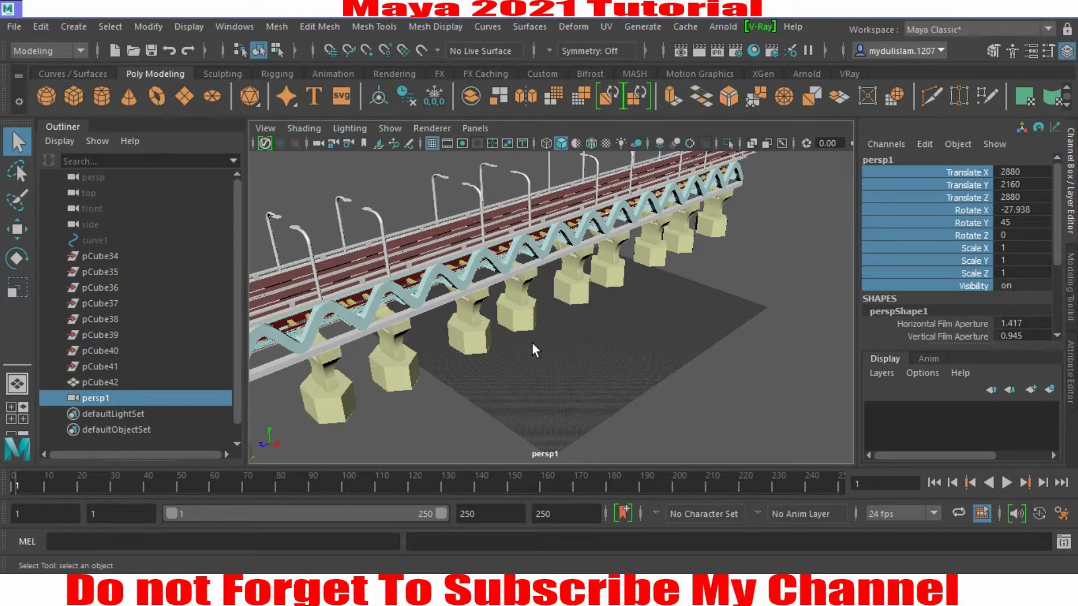
pyautogui.keyDown('alt'); pyautogui.moveTo(531, 342); pyautogui.dragTo(562, 320); pyautogui.keyUp('alt')
pyautogui.keyDown('alt'); pyautogui.moveTo(562, 320); pyautogui.dragTo(590, 275, button='right'); pyautogui.keyUp('alt')
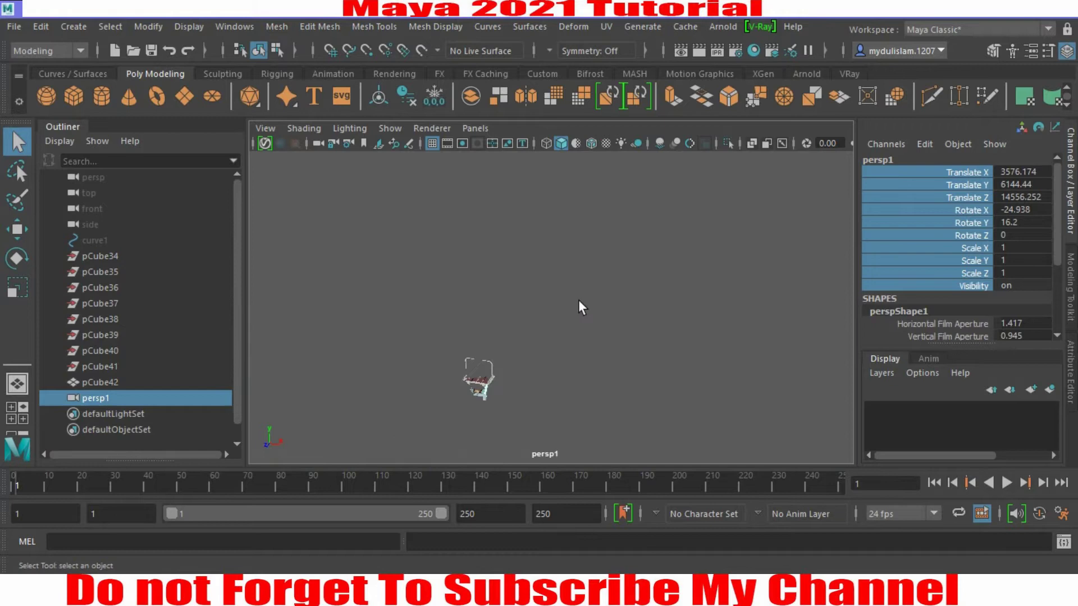
pyautogui.scroll(5, 567, 324)
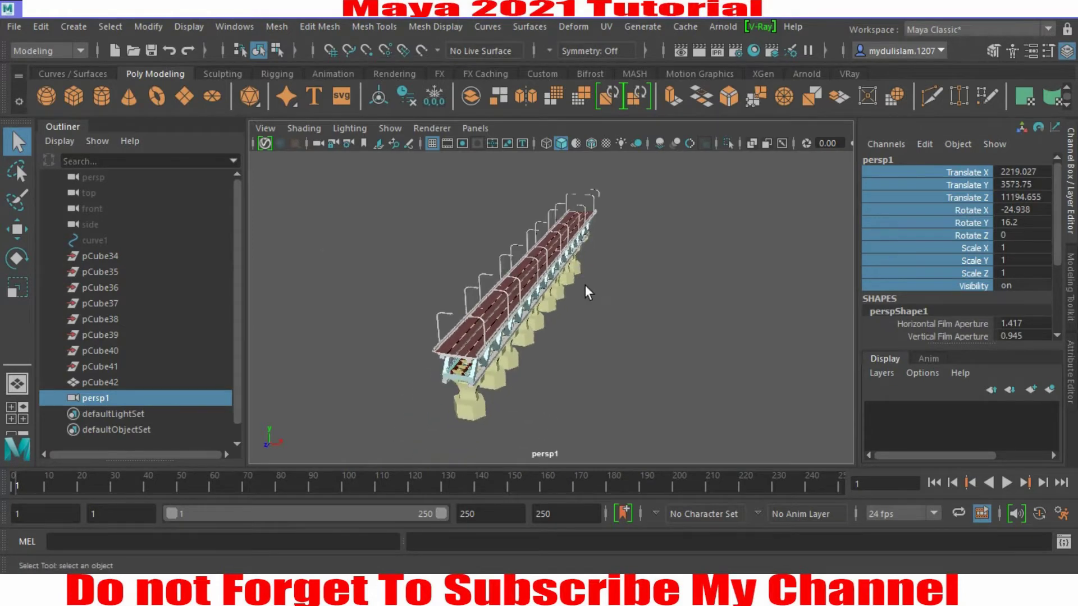
pyautogui.scroll(3, 584, 284)
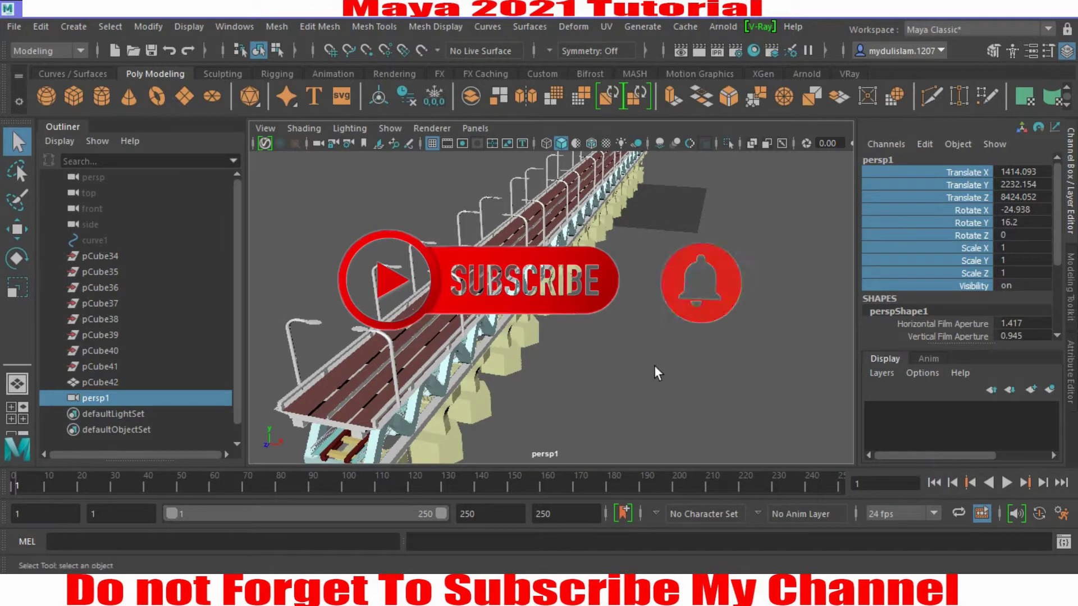
# Key the camera's starting view, then orbit around the bridge and key it at frame 80
pyautogui.press('s')
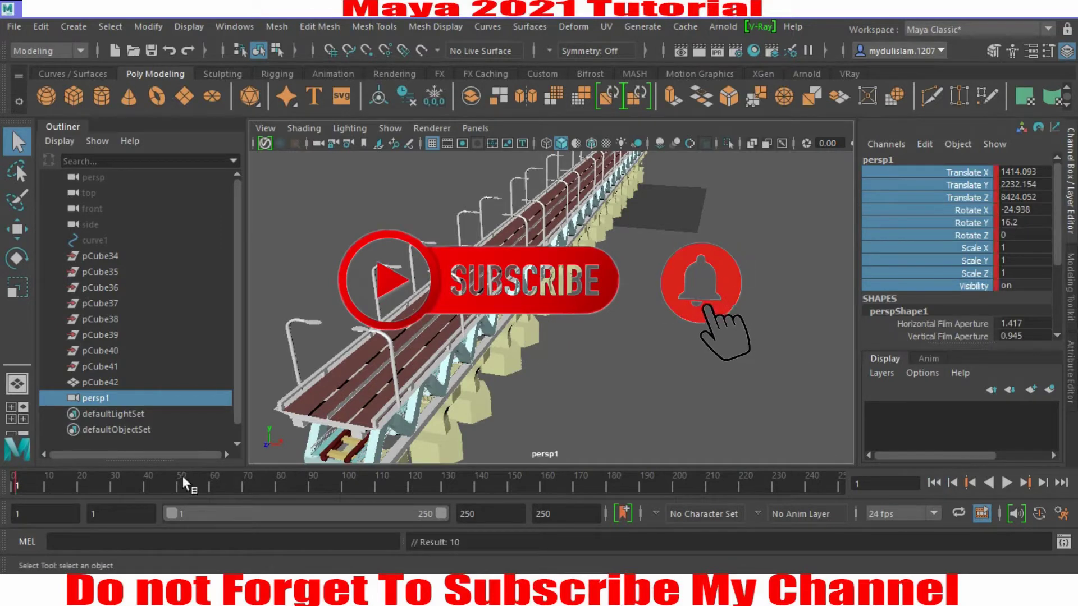
pyautogui.hotkey('alt', 'v')
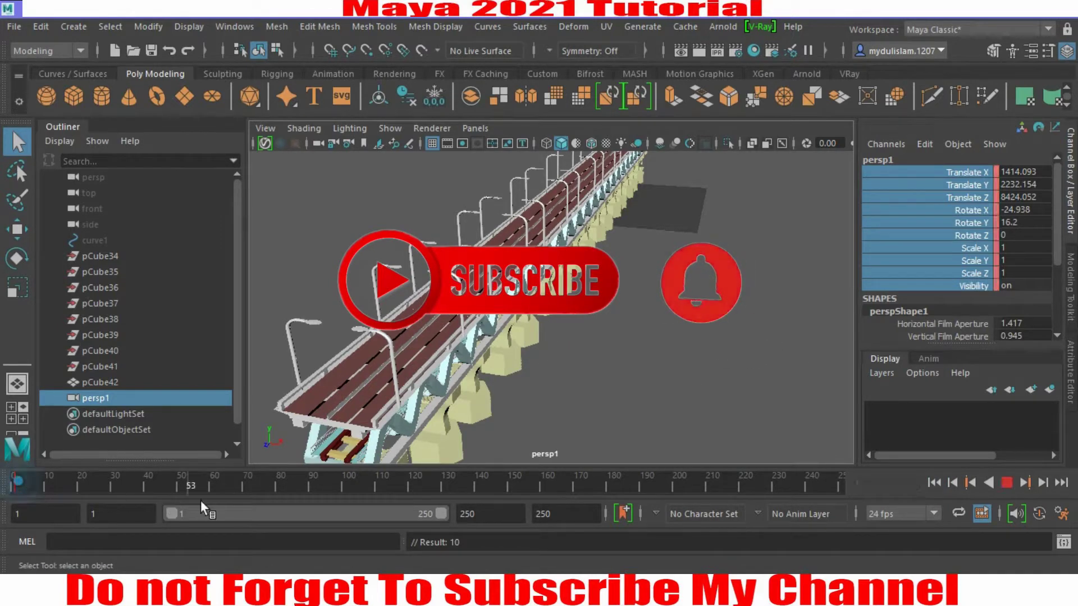
pyautogui.hotkey('alt', 'v')
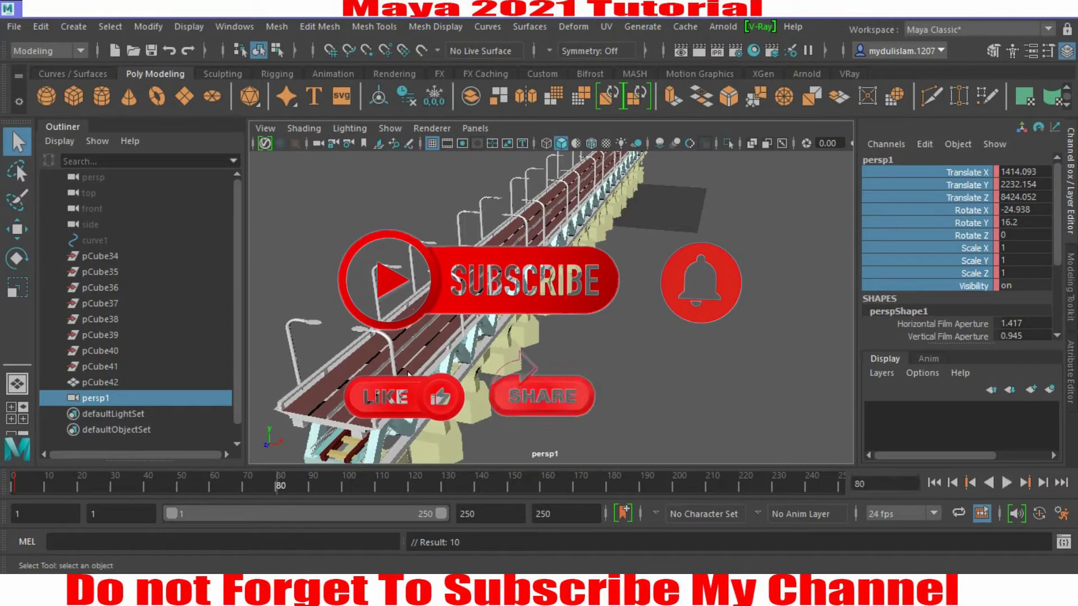
pyautogui.keyDown('alt'); pyautogui.moveTo(408, 375); pyautogui.dragTo(494, 294); pyautogui.keyUp('alt')
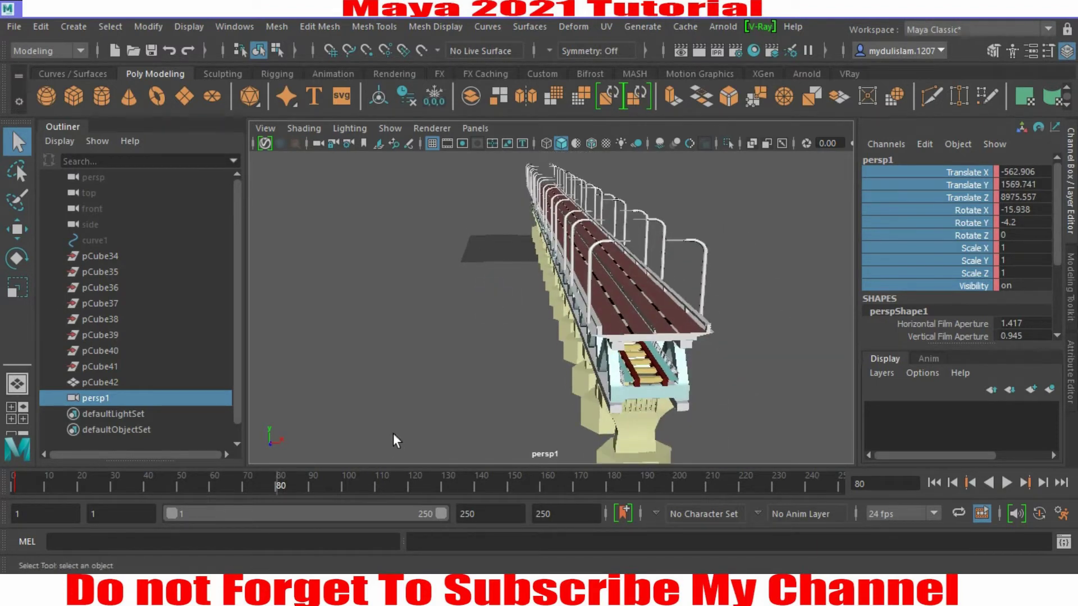
pyautogui.press('s')
# Pan the camera alongside the bridge deck and key it at frame 140
pyautogui.scroll(8, 538, 305)
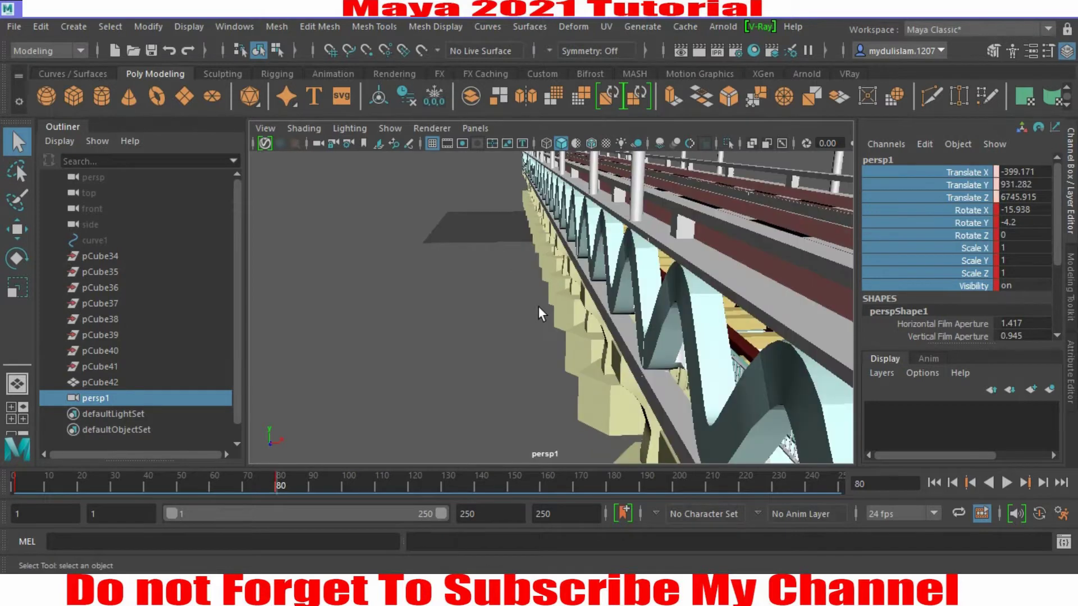
pyautogui.keyDown('alt'); pyautogui.moveTo(524, 337); pyautogui.dragTo(505, 324, button='middle'); pyautogui.keyUp('alt')
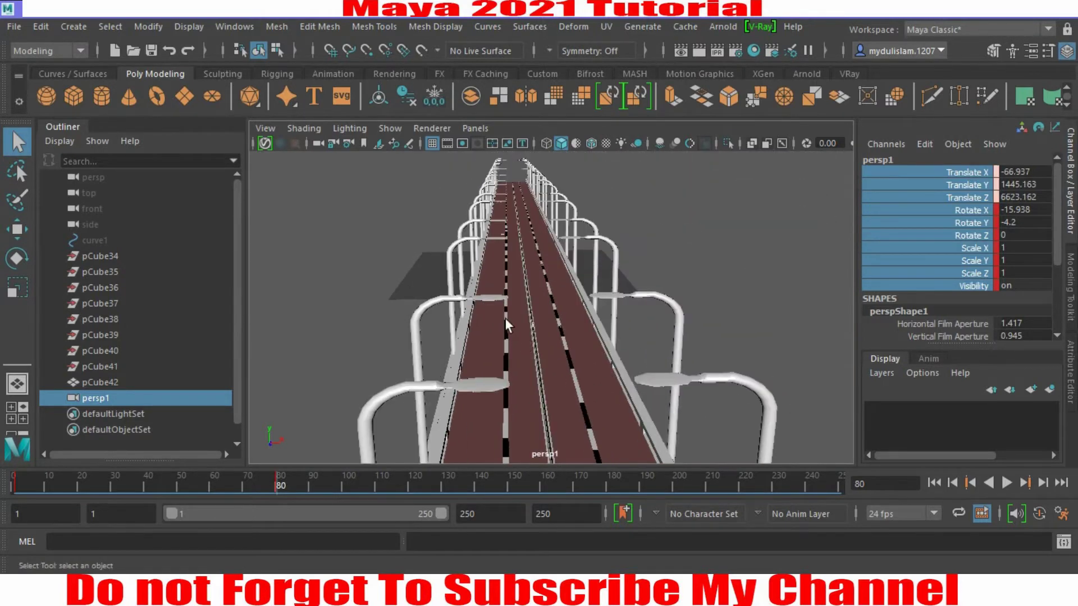
pyautogui.hotkey('alt', 'v')
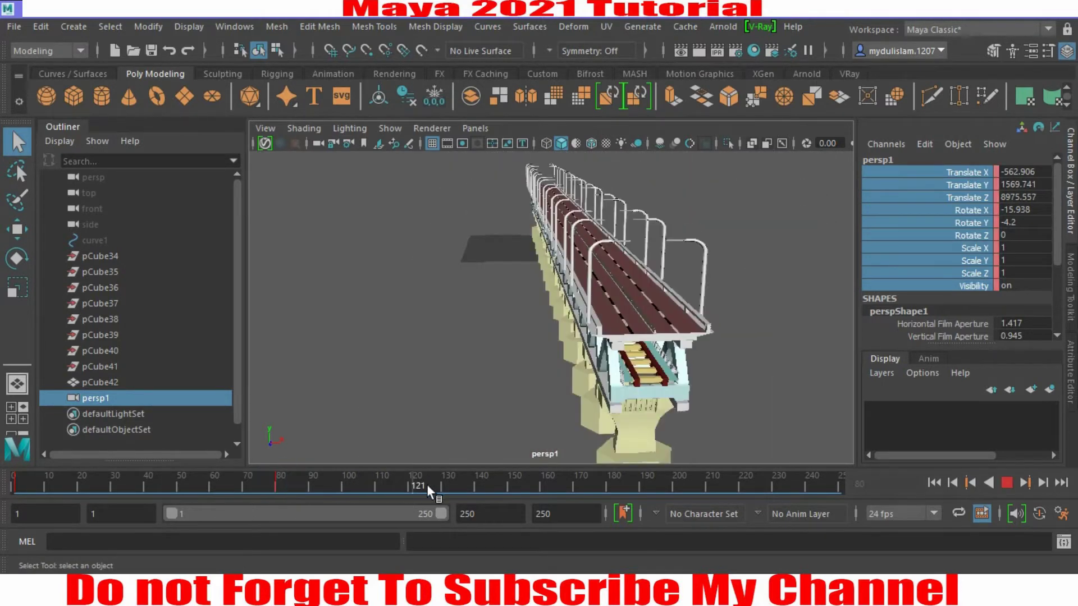
pyautogui.click(476, 486)
pyautogui.scroll(6, 577, 362)
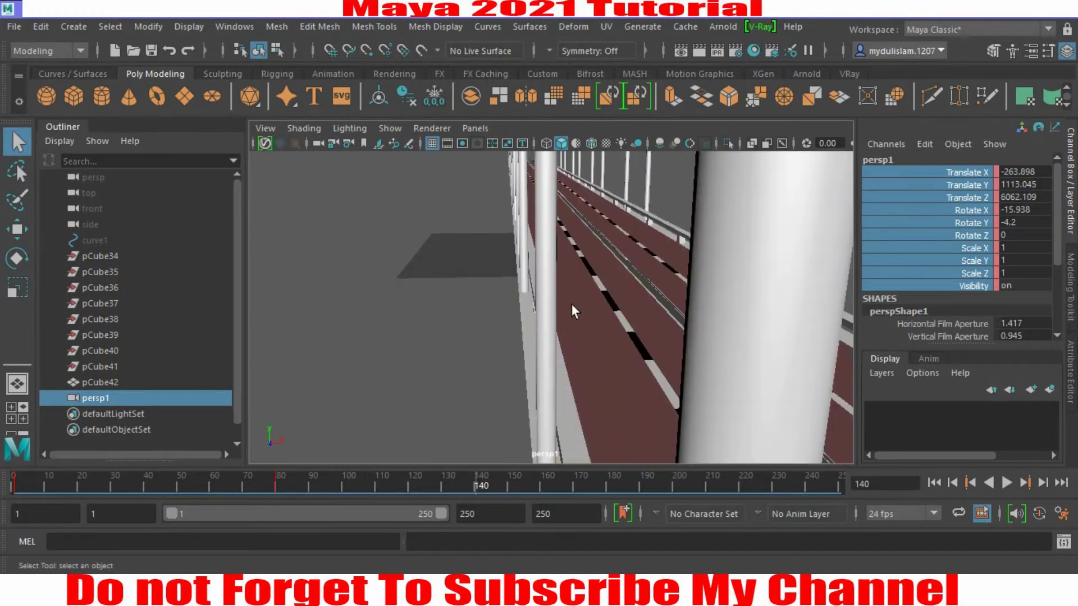
pyautogui.scroll(5, 571, 304)
pyautogui.keyDown('alt'); pyautogui.moveTo(558, 289); pyautogui.dragTo(582, 345, button='middle'); pyautogui.keyUp('alt')
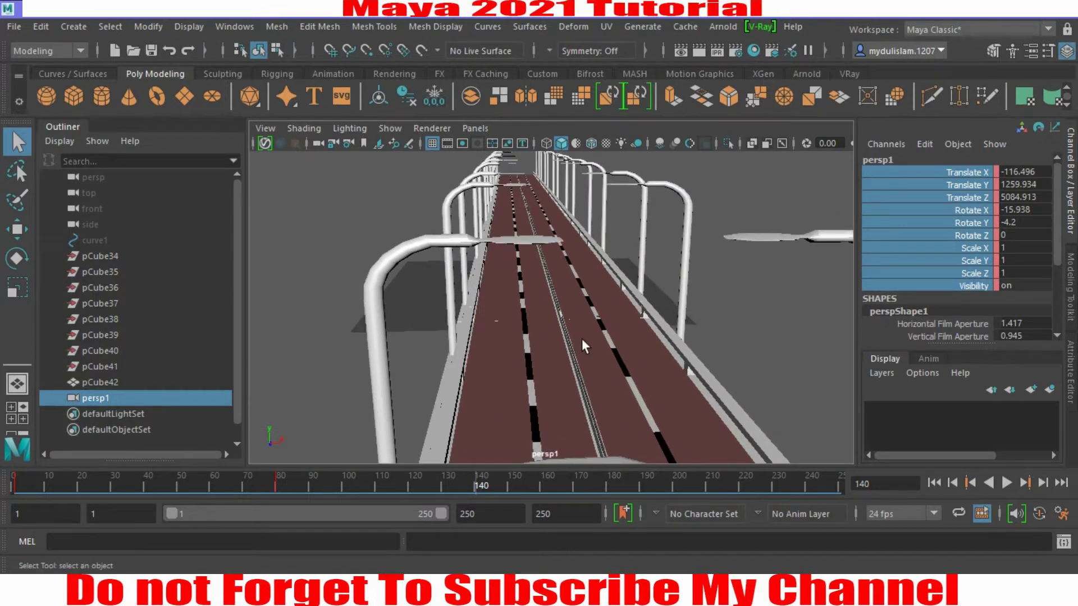
pyautogui.press('s')
# Dolly the camera onto the bridge deck, looking down the road between lamp posts
pyautogui.hotkey('alt', 'v')
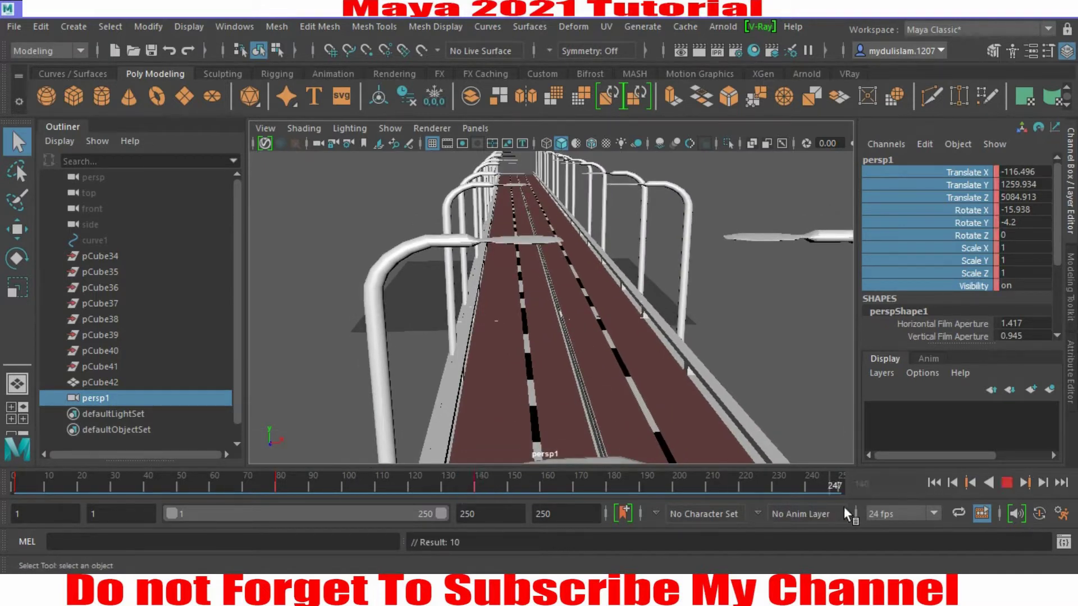
pyautogui.keyDown('alt'); pyautogui.moveTo(547, 279); pyautogui.dragTo(595, 393, button='right'); pyautogui.keyUp('alt')
pyautogui.keyDown('alt'); pyautogui.moveTo(548, 190); pyautogui.dragTo(578, 393, button='right'); pyautogui.keyUp('alt')
pyautogui.keyDown('alt'); pyautogui.moveTo(553, 285); pyautogui.dragTo(552, 271, button='right'); pyautogui.keyUp('alt')
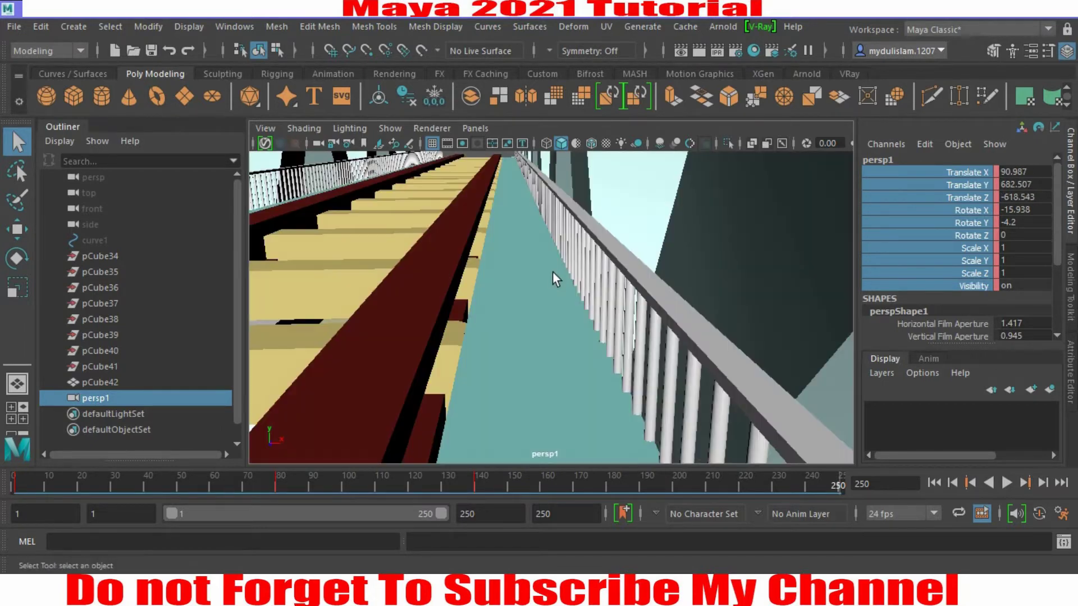
pyautogui.keyDown('alt'); pyautogui.moveTo(553, 259); pyautogui.dragTo(594, 375, button='middle'); pyautogui.keyUp('alt')
pyautogui.scroll(-3, 595, 375)
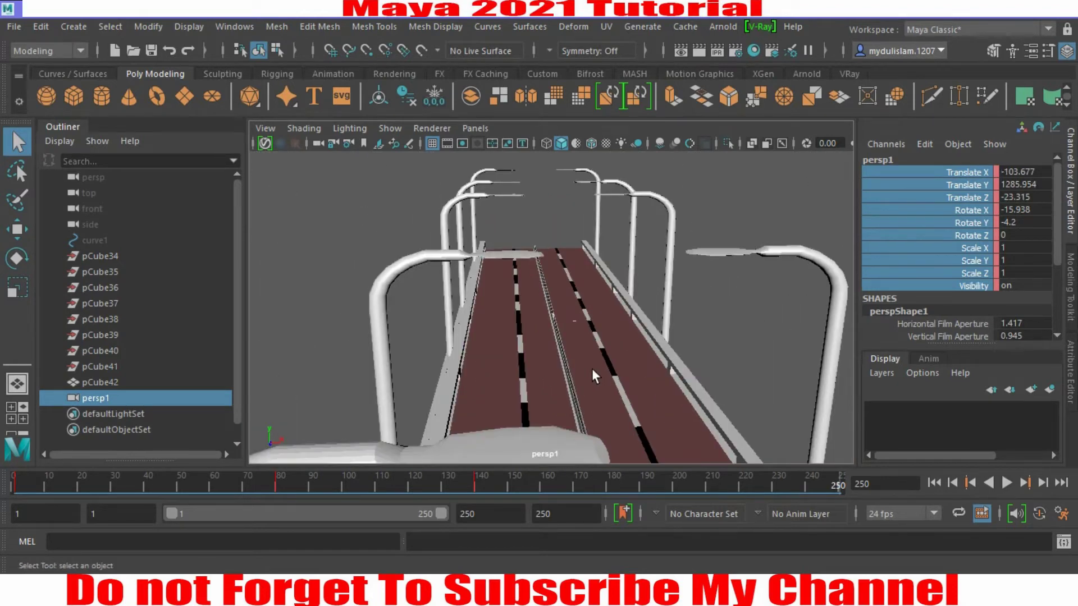
# Key the camera at frame 250 and preview the animation from the start
pyautogui.press('s')
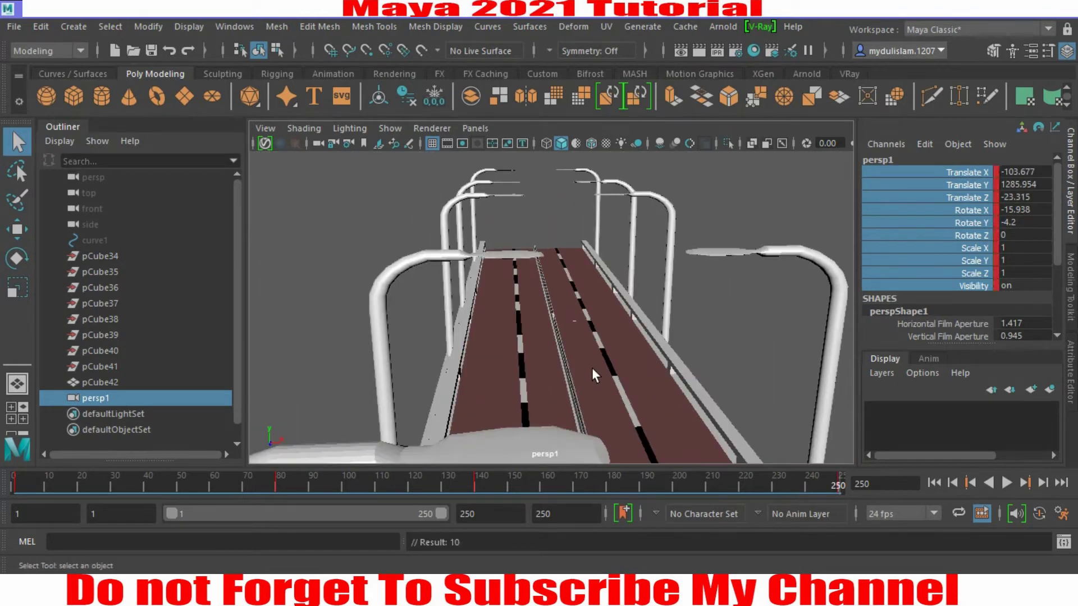
pyautogui.click(932, 481)
pyautogui.click(1002, 483)
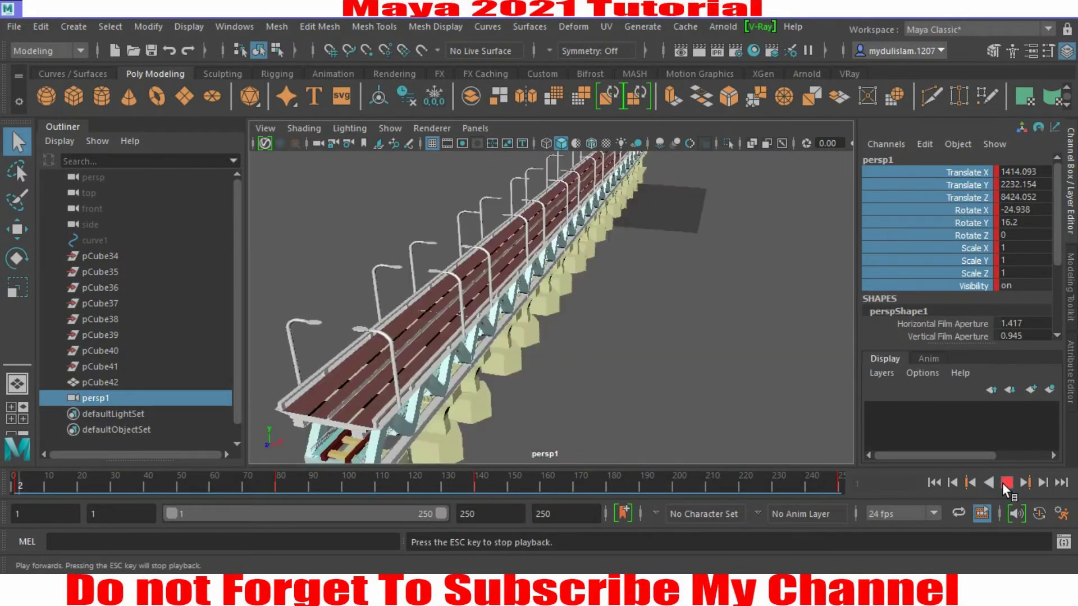
pyautogui.click(1005, 483)
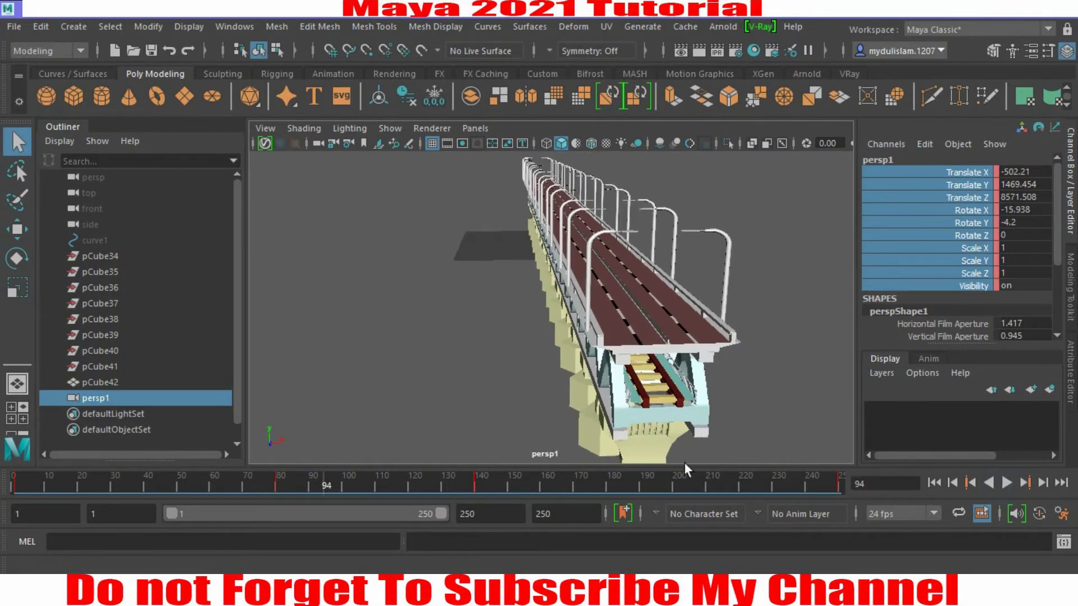
# Set playback speed to Play Every Frame, Max Real-time and replay the camera animation
pyautogui.rightClick(422, 477)
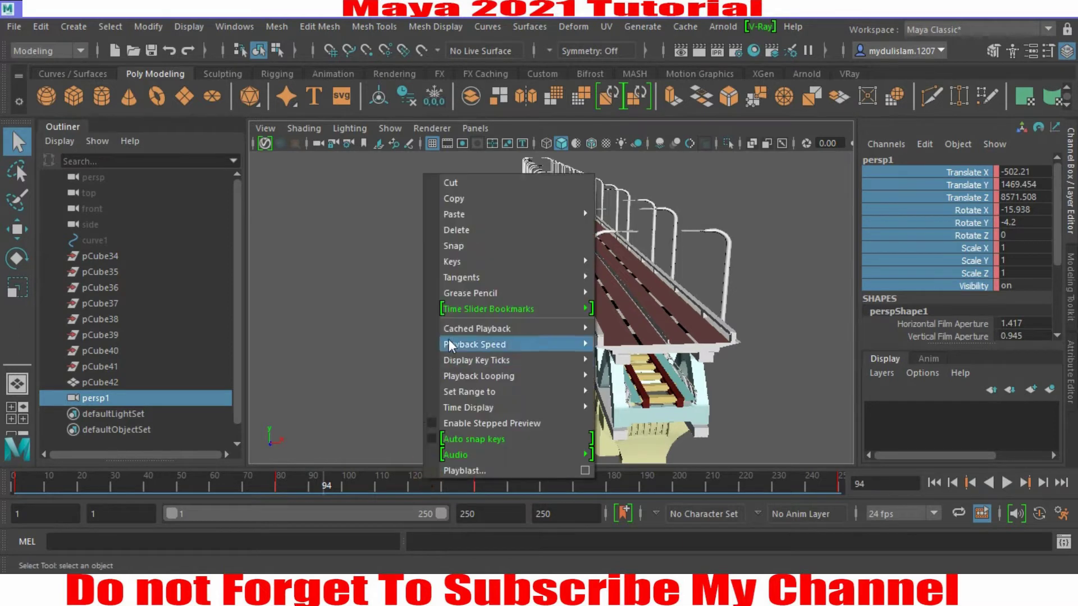
pyautogui.moveTo(537, 351)
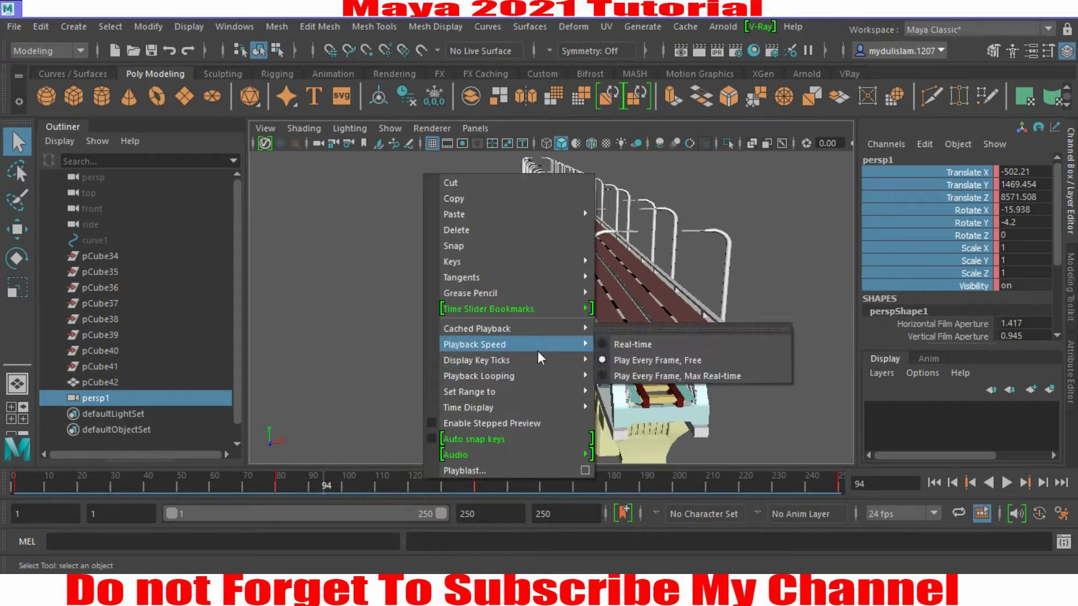
pyautogui.click(621, 377)
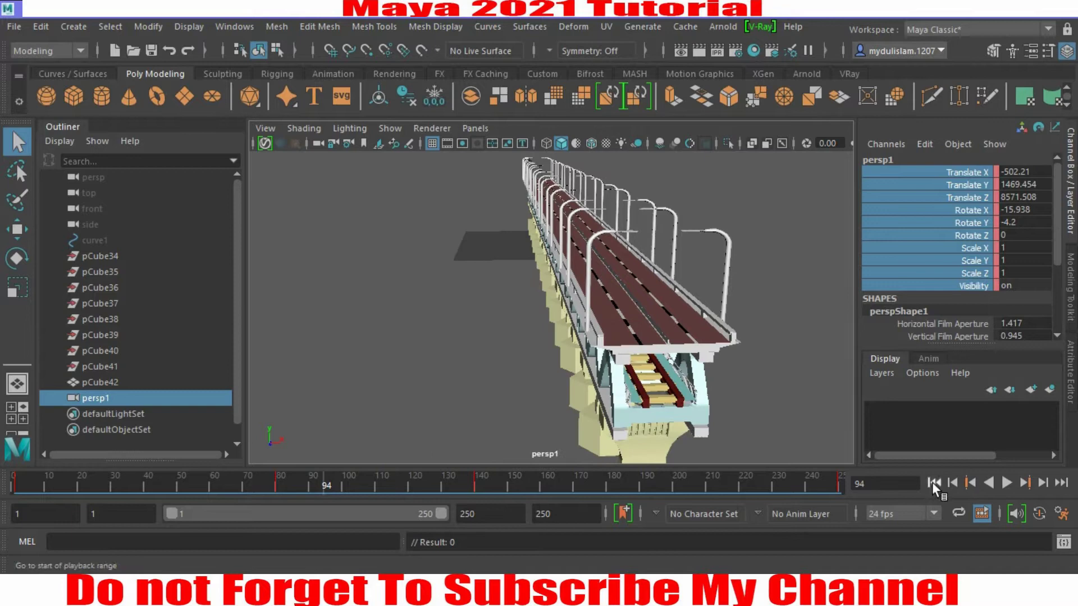
pyautogui.click(933, 483)
pyautogui.click(1006, 482)
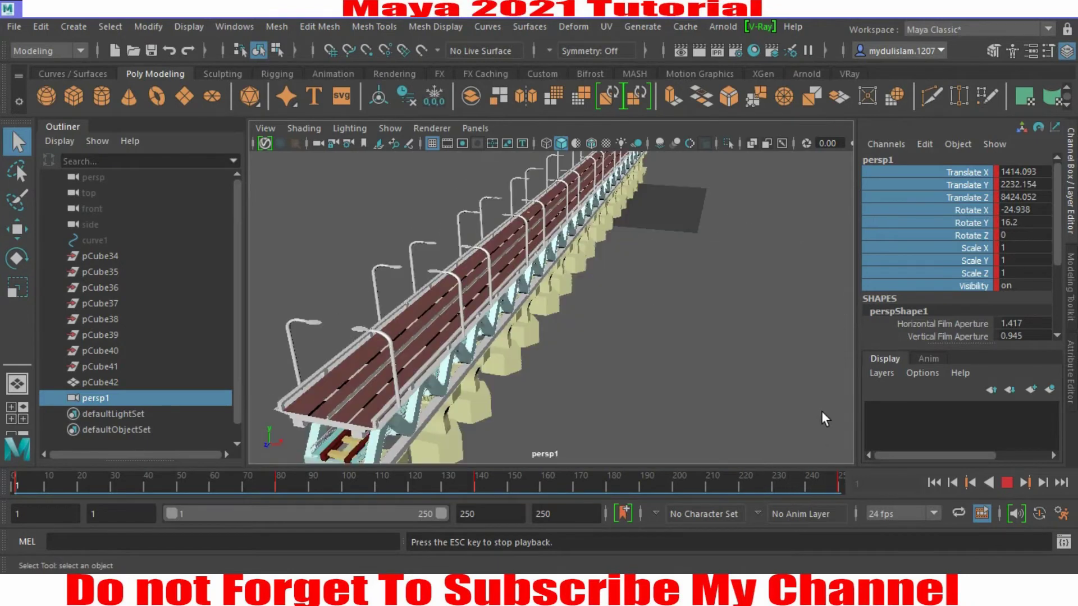
pyautogui.click(1005, 482)
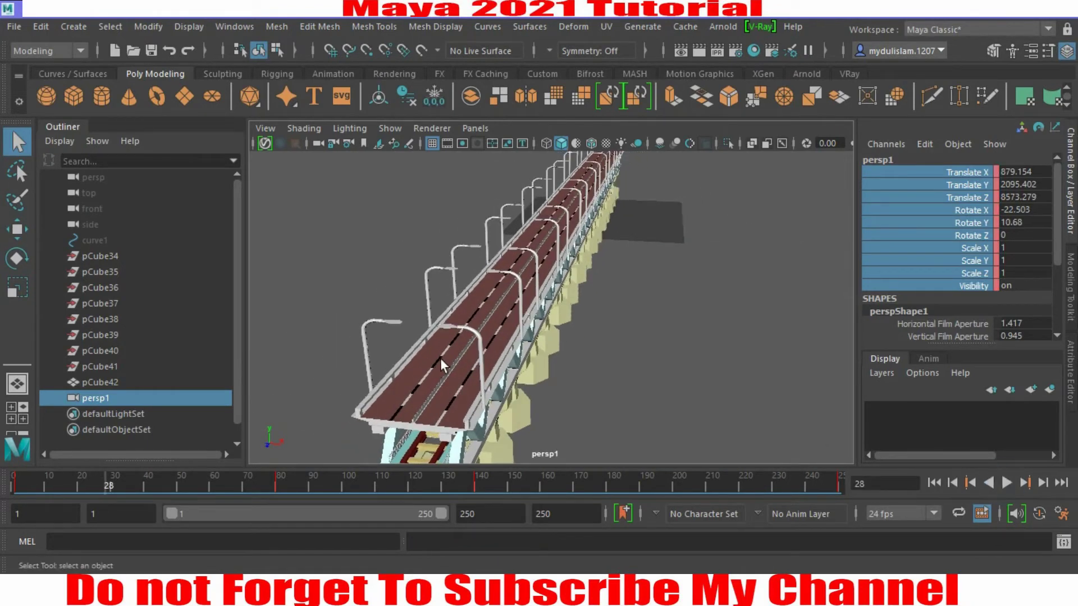
pyautogui.keyDown('alt'); pyautogui.moveTo(442, 355); pyautogui.dragTo(459, 350); pyautogui.keyUp('alt')
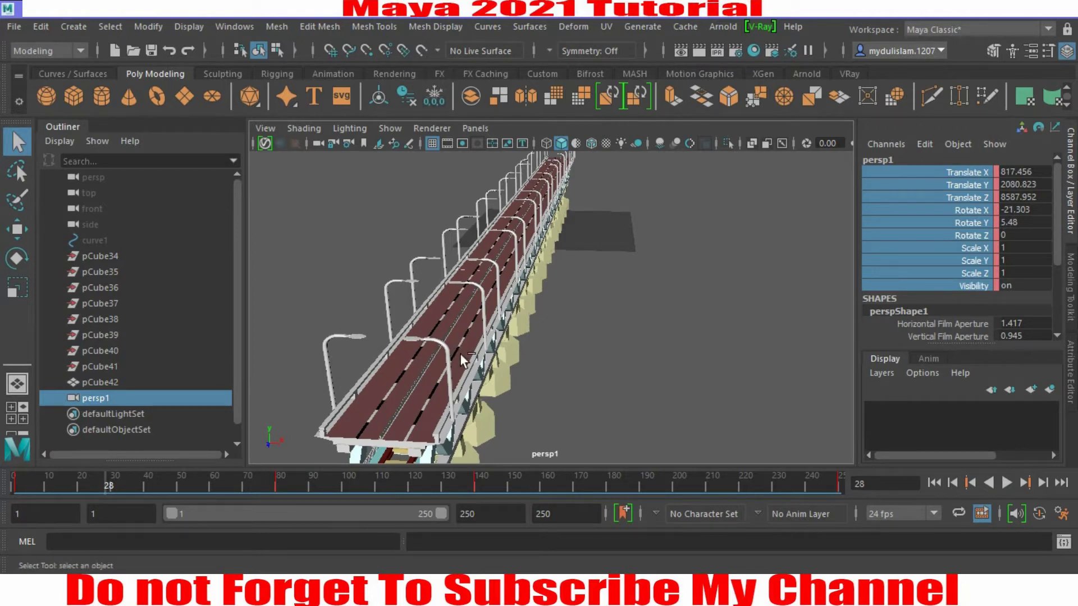
pyautogui.hotkey('ctrl', 'z')
# Open the Playblast options and set the output format to qt
pyautogui.rightClick(412, 480)
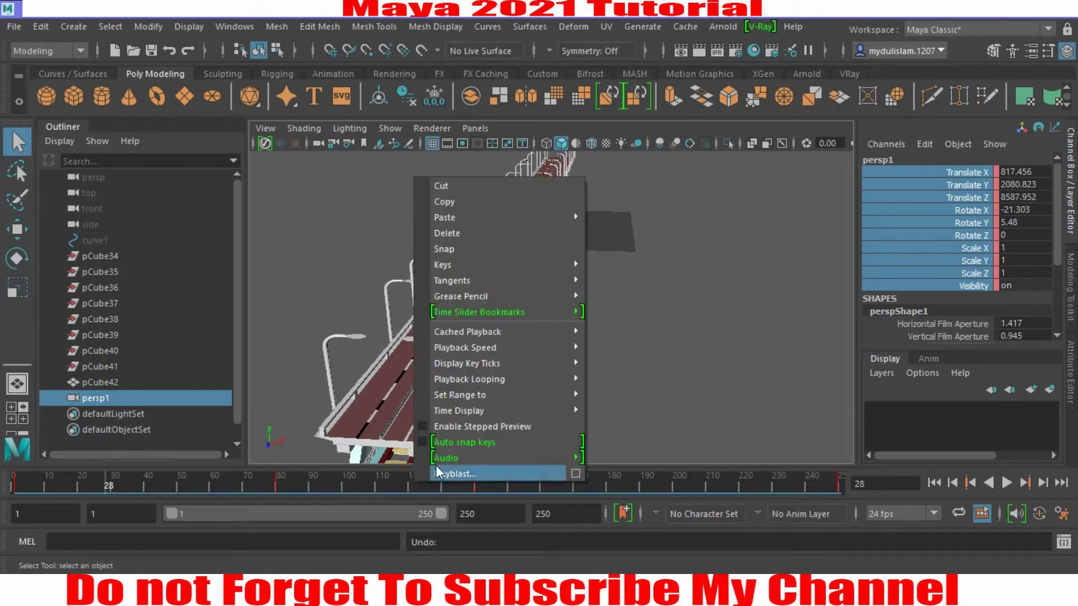
pyautogui.click(575, 474)
pyautogui.moveTo(565, 203); pyautogui.dragTo(519, 141)
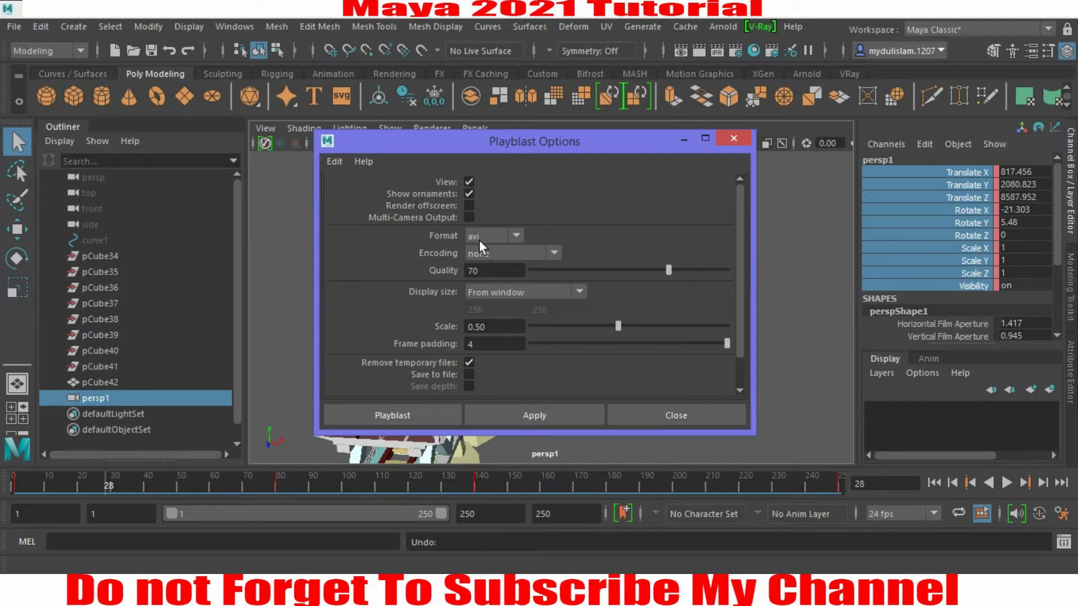
pyautogui.click(496, 237)
pyautogui.click(503, 253)
# Set quality 100, display size From Render Settings, scale 1.00, and enable Save to file
pyautogui.moveTo(669, 272); pyautogui.dragTo(823, 277)
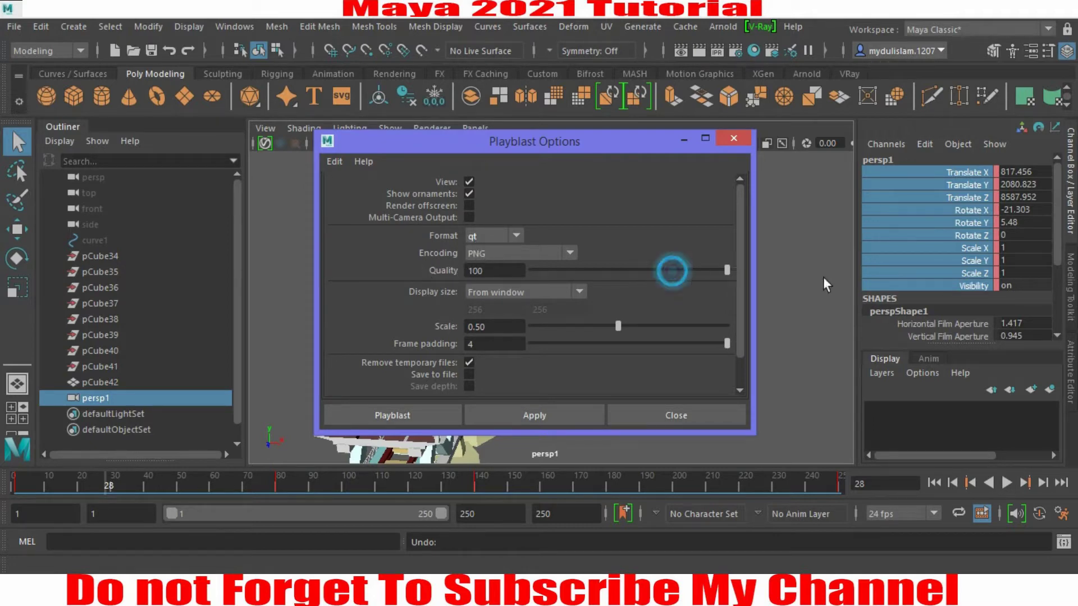
pyautogui.click(510, 289)
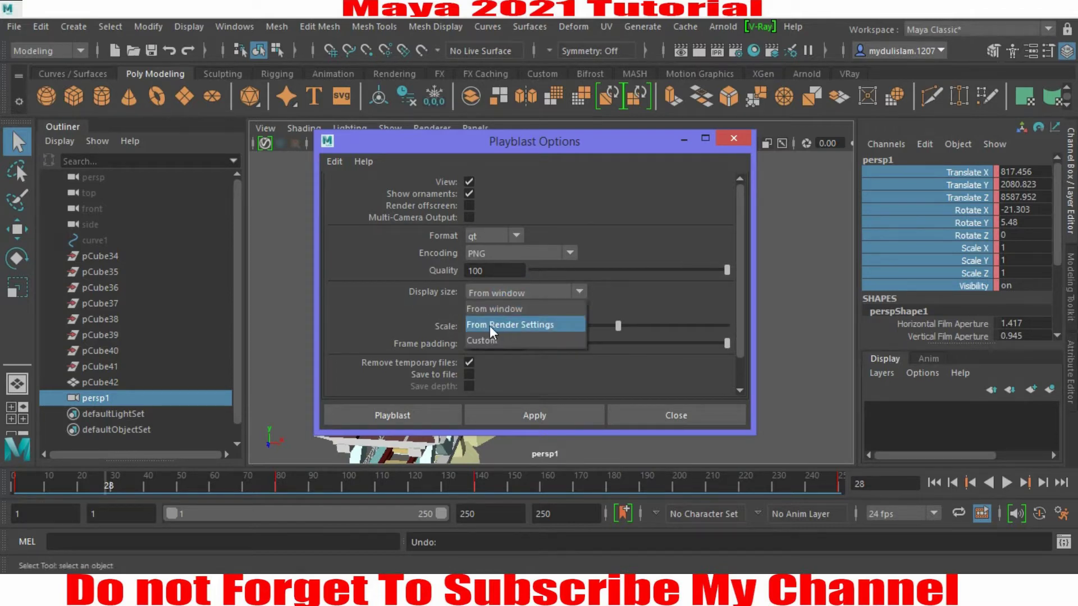
pyautogui.click(509, 325)
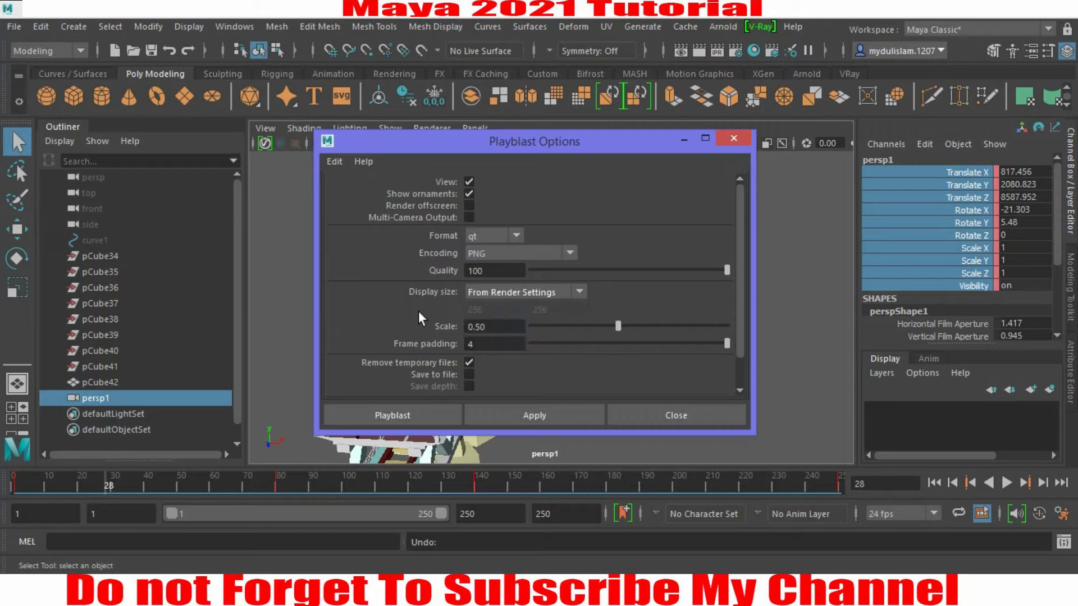
pyautogui.click(234, 29)
pyautogui.moveTo(292, 127)
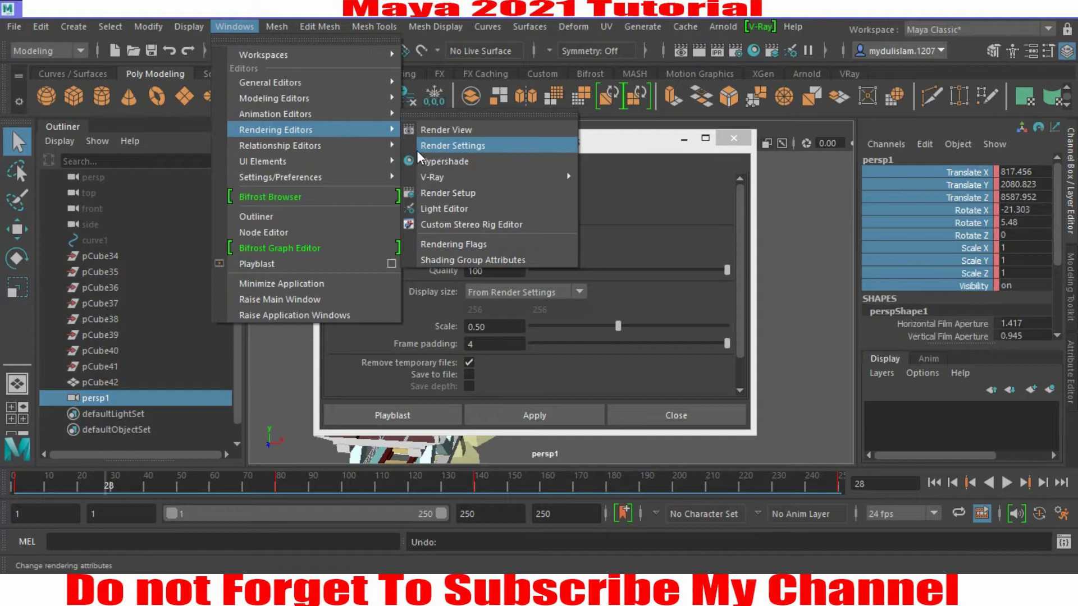
pyautogui.click(353, 27)
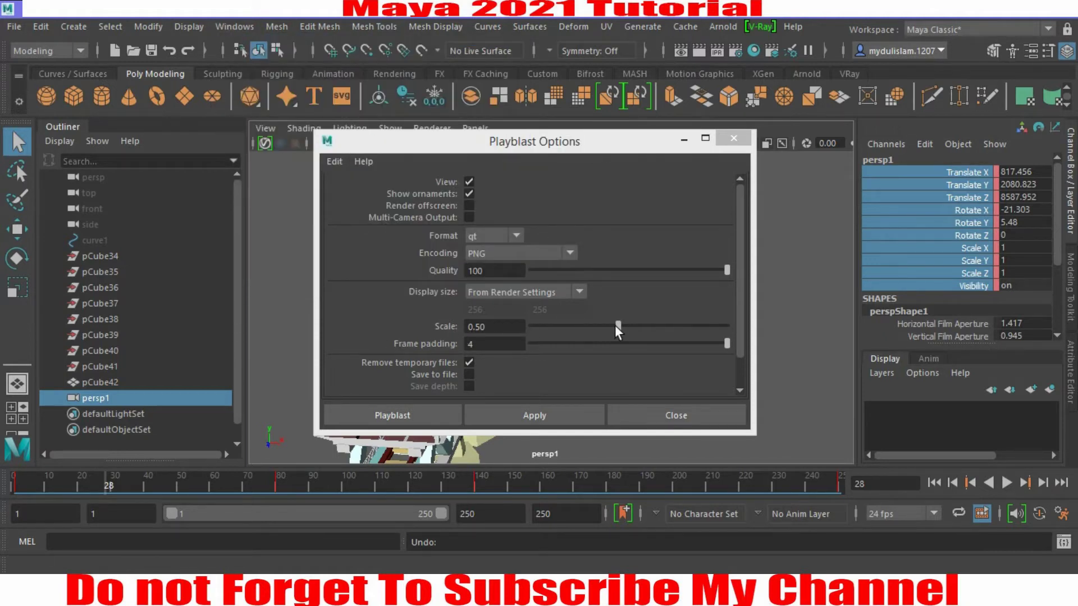
pyautogui.moveTo(618, 326); pyautogui.dragTo(804, 344)
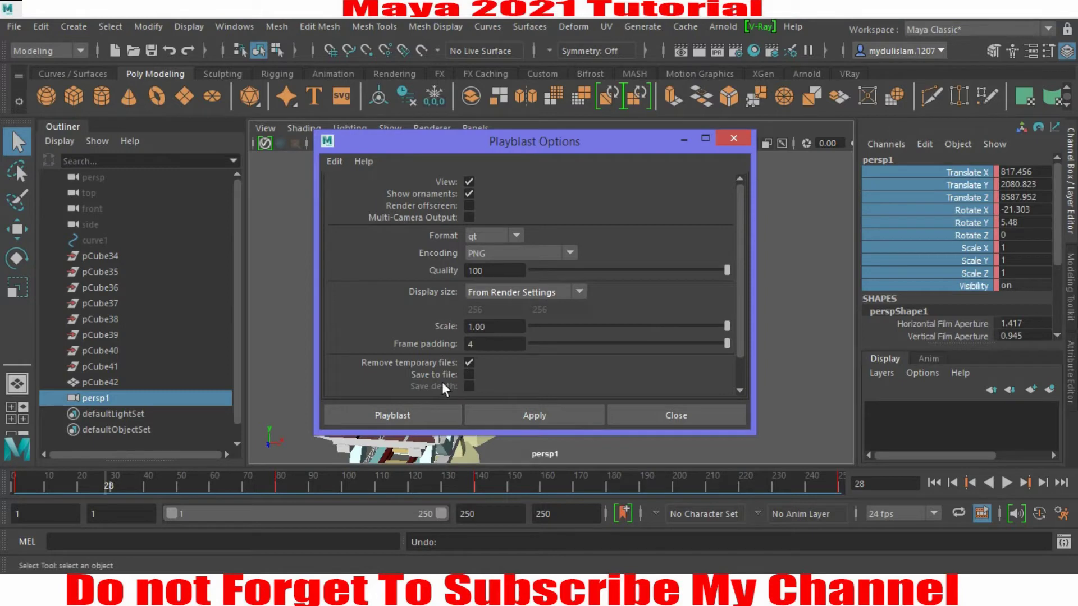
pyautogui.click(469, 374)
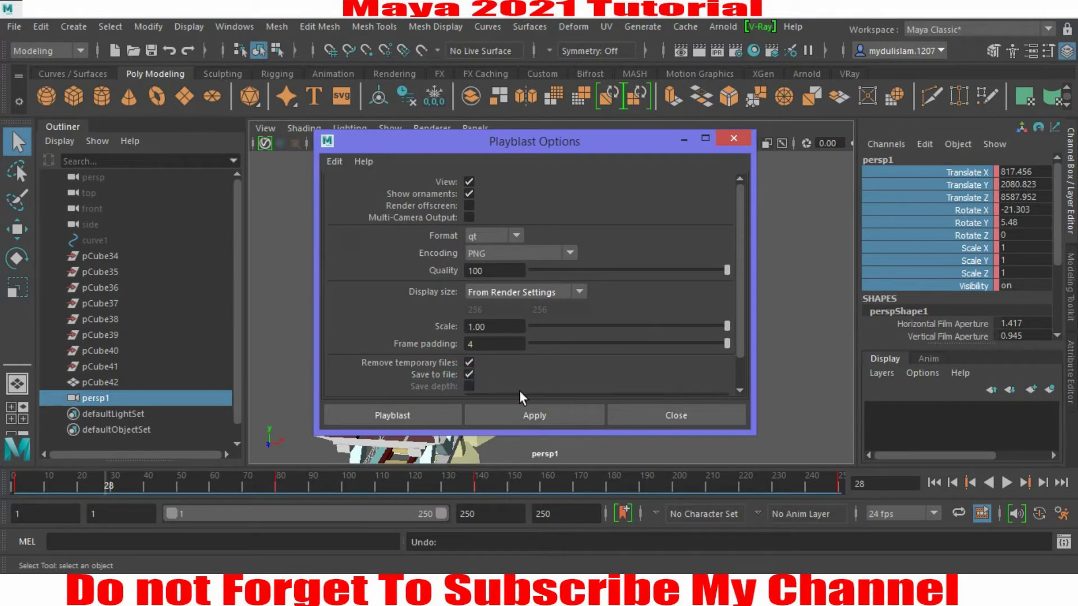
pyautogui.scroll(-1, 577, 365)
# Set the playblast movie file to 'video' in the Desktop folder
pyautogui.click(551, 378)
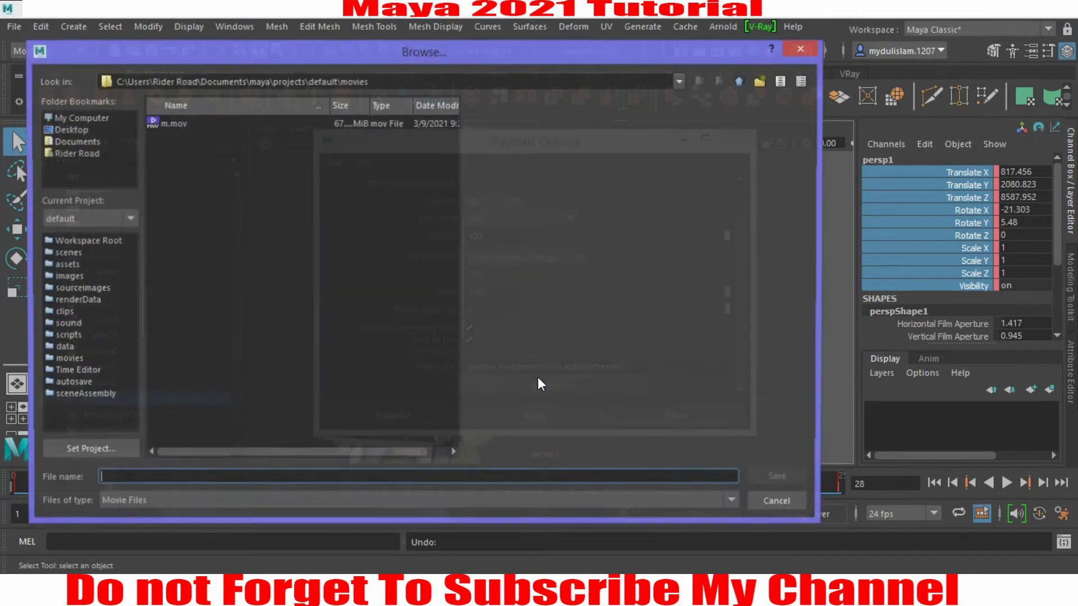
pyautogui.click(72, 130)
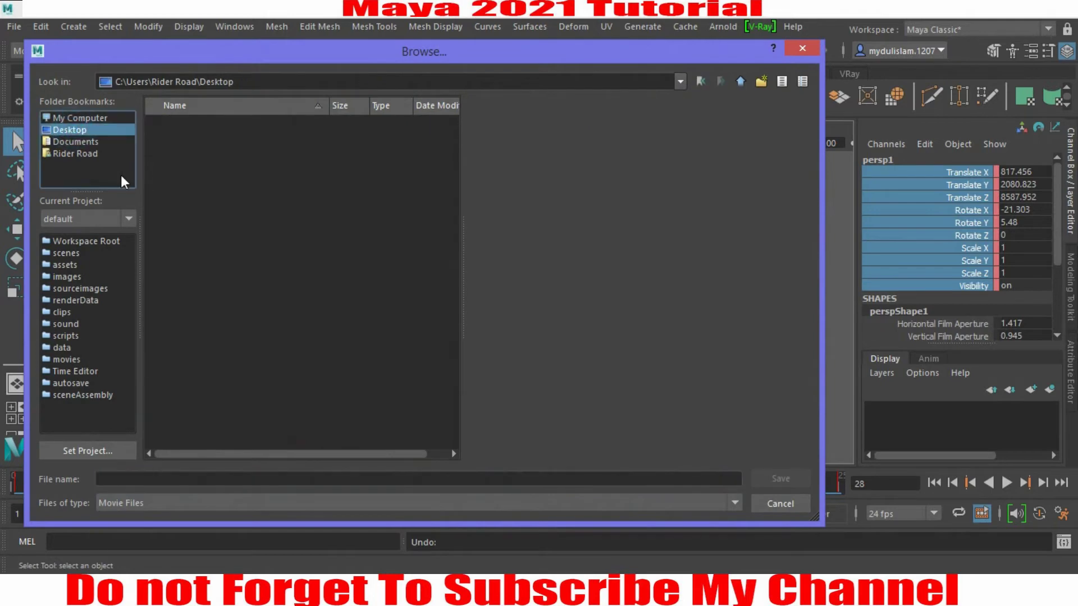
pyautogui.click(161, 478)
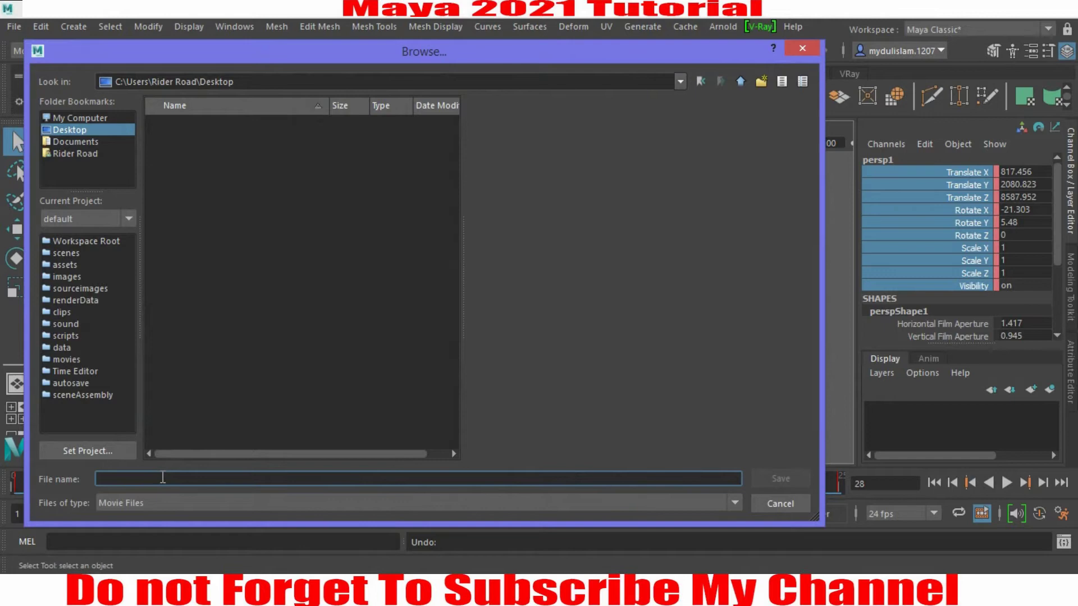
pyautogui.write('video')
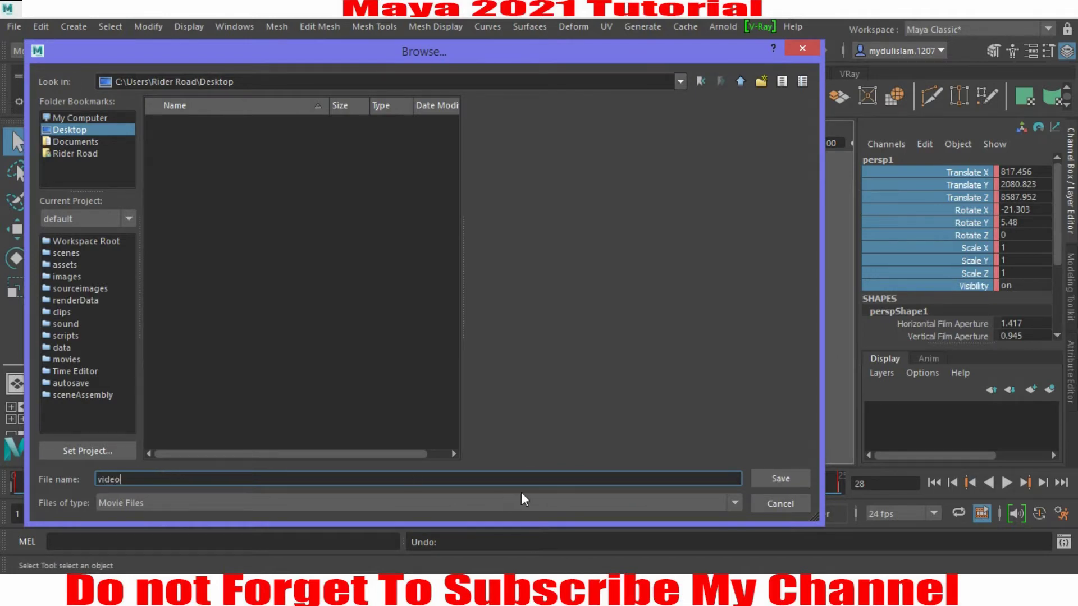
pyautogui.click(757, 477)
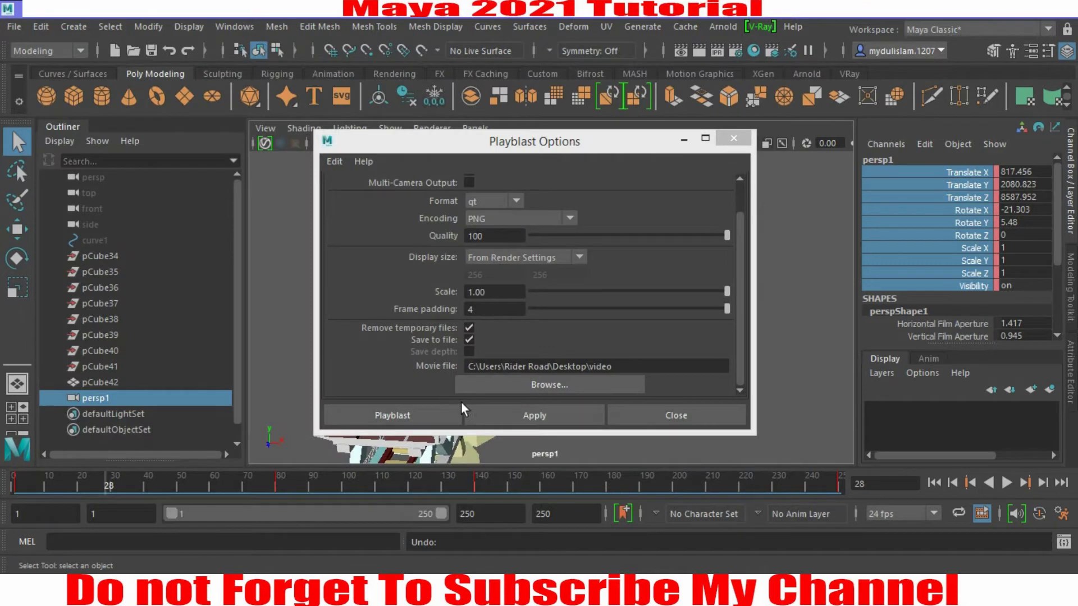
# Run the playblast to write all 250 frames to video.mov
pyautogui.click(391, 415)
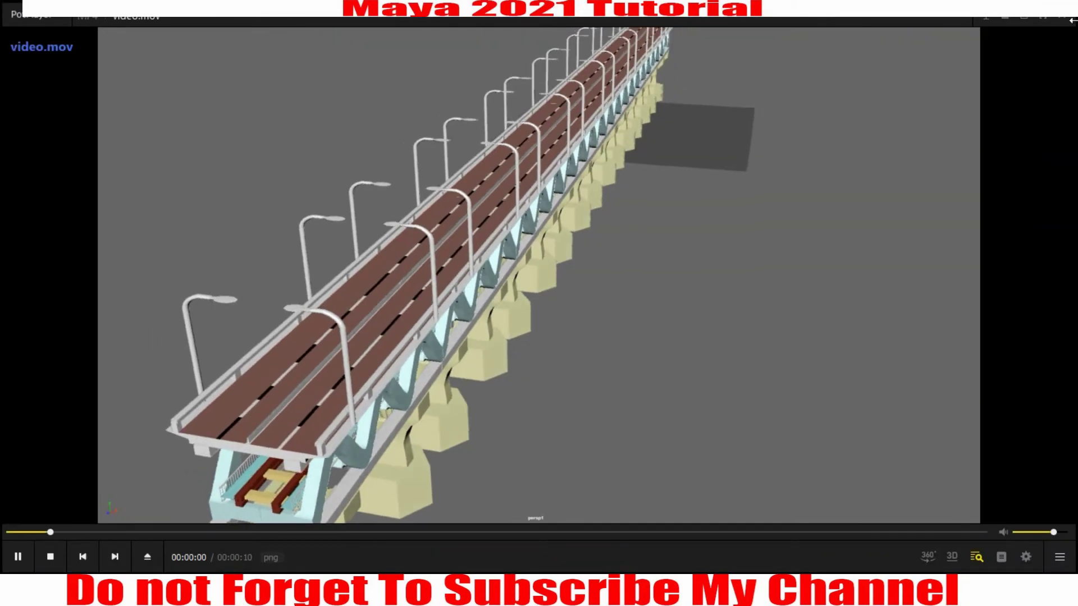
# Close PotPlayer after watching the bridge flythrough video
pyautogui.moveTo(1063, 23)
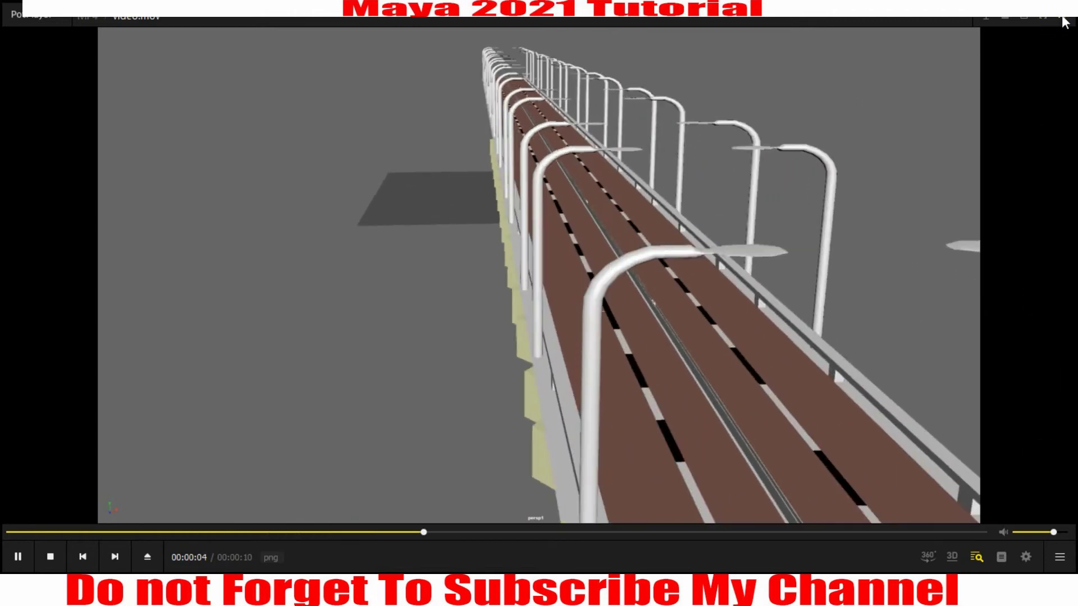
pyautogui.click(1062, 22)
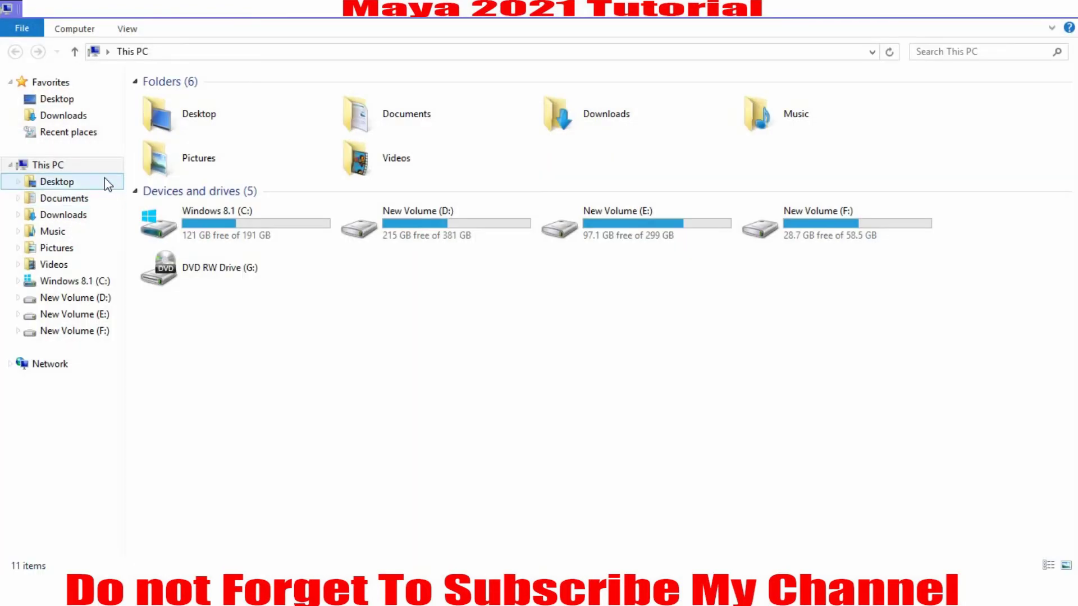
# Reopen video.mov from the Desktop in File Explorer to play it again
pyautogui.click(44, 182)
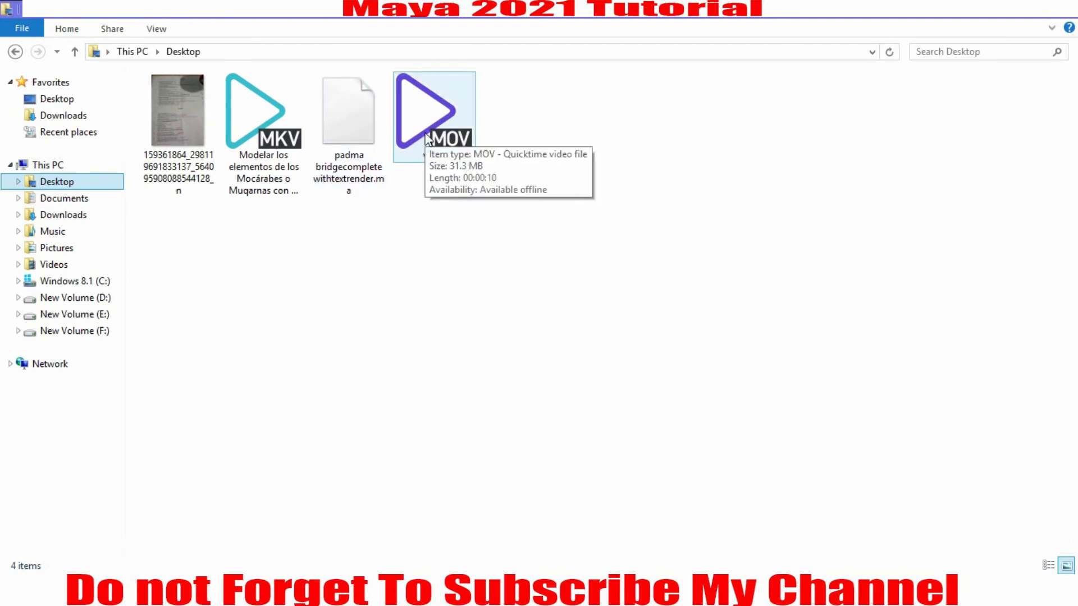
pyautogui.doubleClick(426, 135)
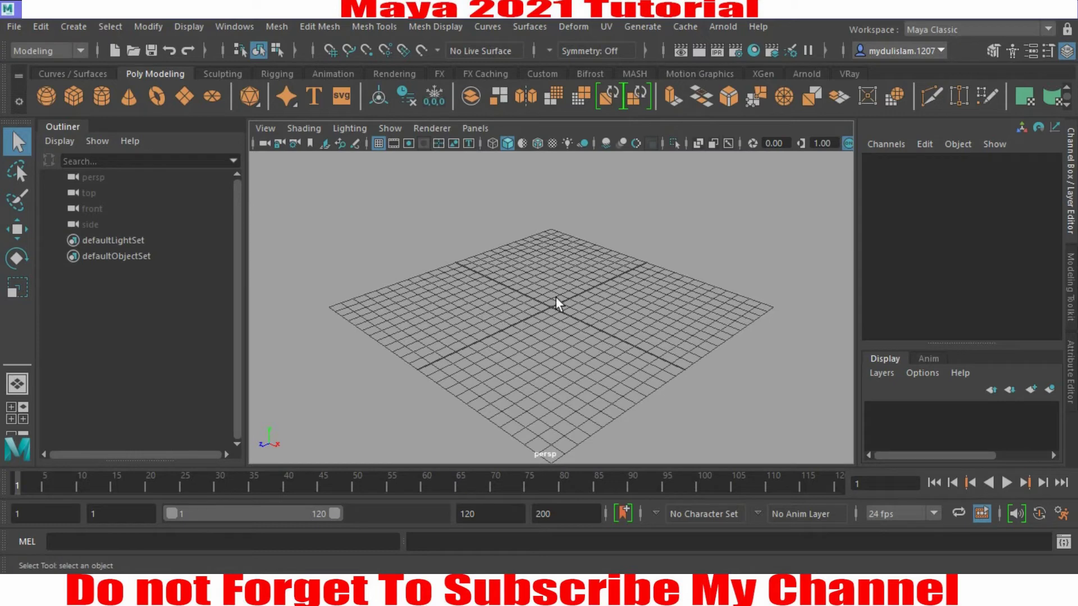
# Create a polygon sphere and set the playback end frame to 250
pyautogui.click(47, 95)
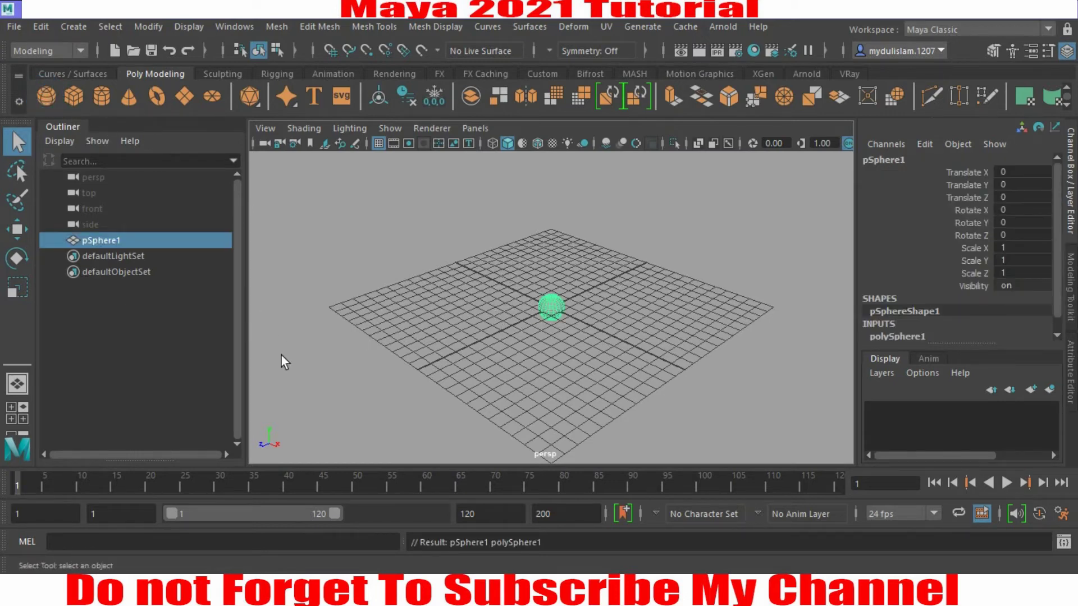
pyautogui.doubleClick(488, 519)
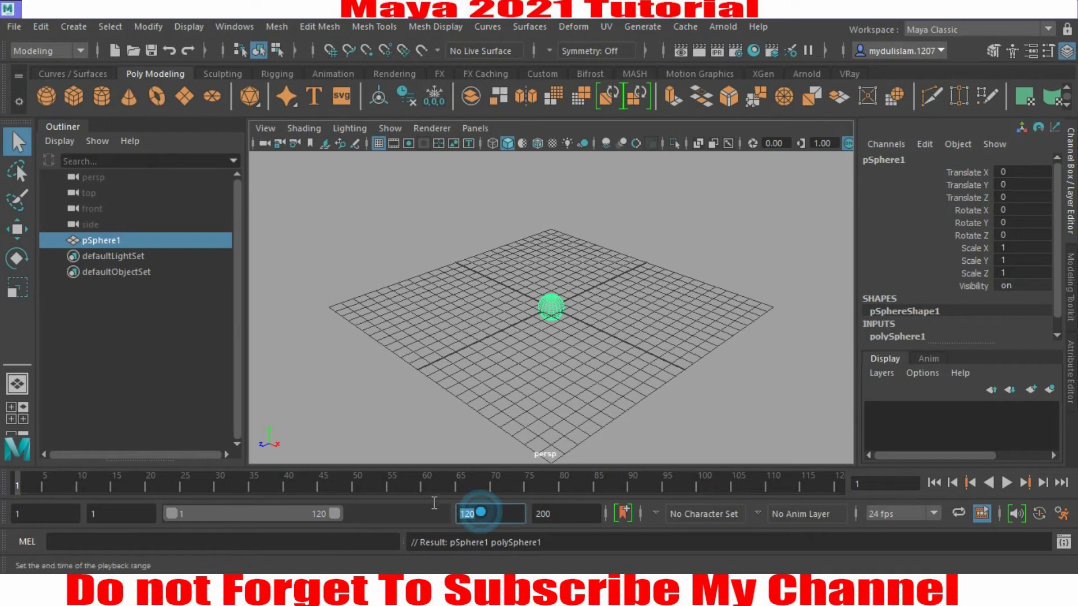
pyautogui.write('250')
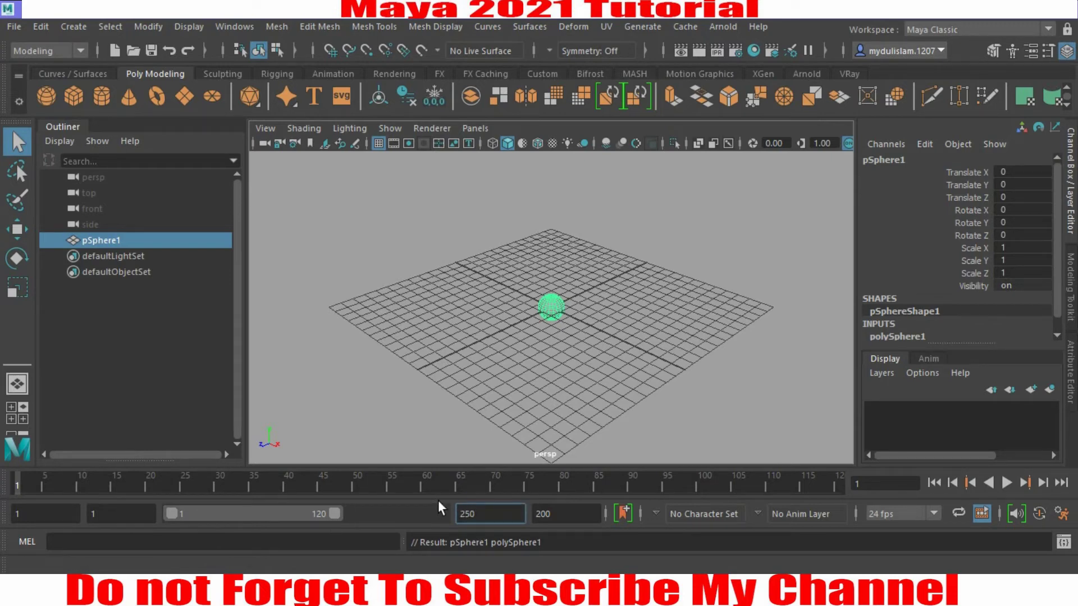
pyautogui.press('Return')
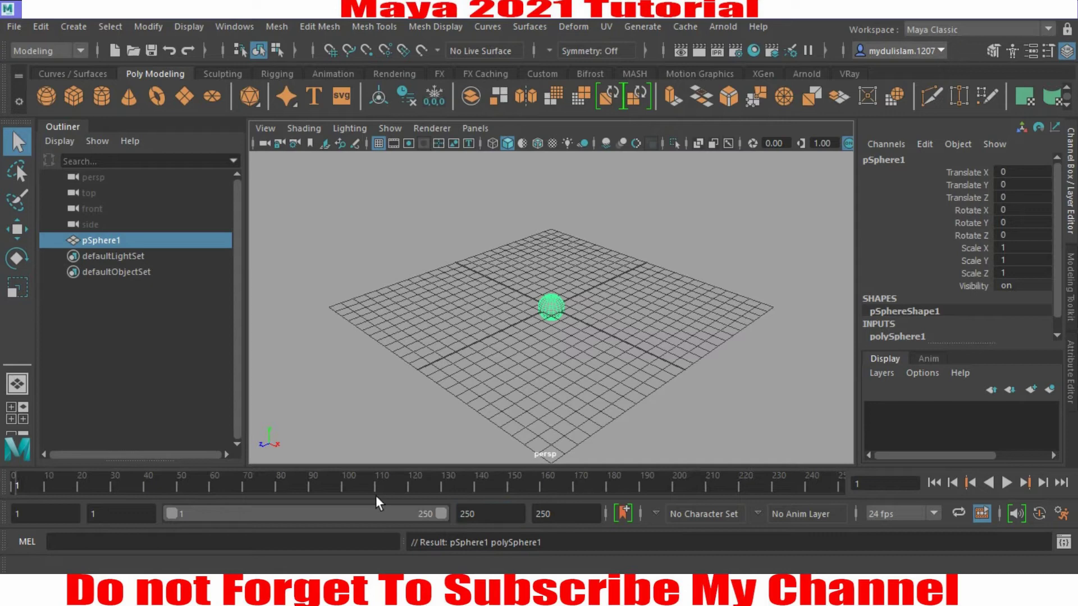
# Scale the sphere uniformly to about 5.175 and set an initial keyframe on all its channels
pyautogui.click(16, 287)
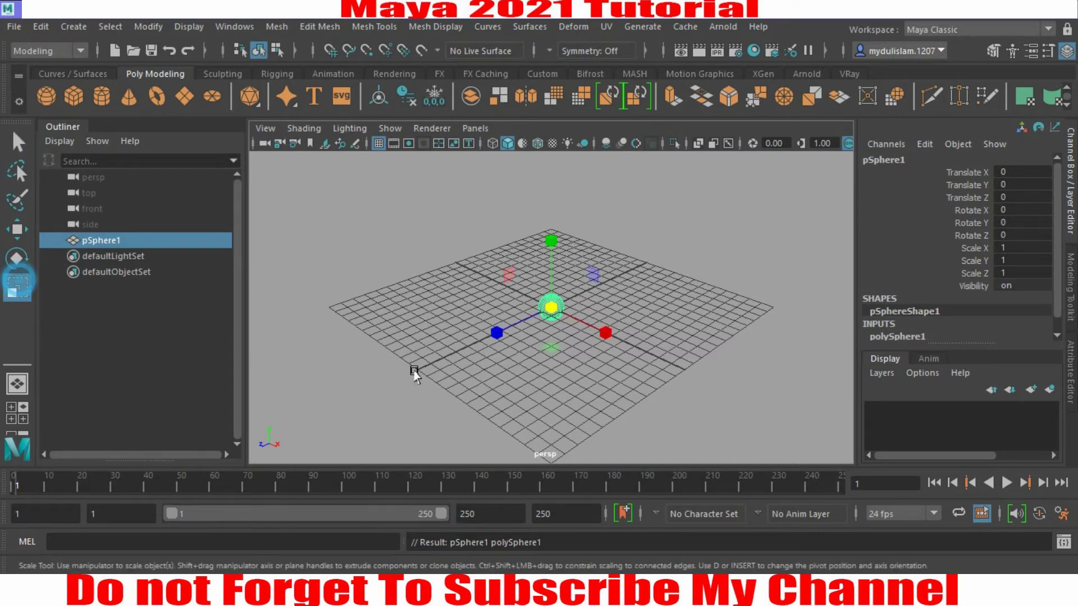
pyautogui.moveTo(544, 314); pyautogui.dragTo(639, 343)
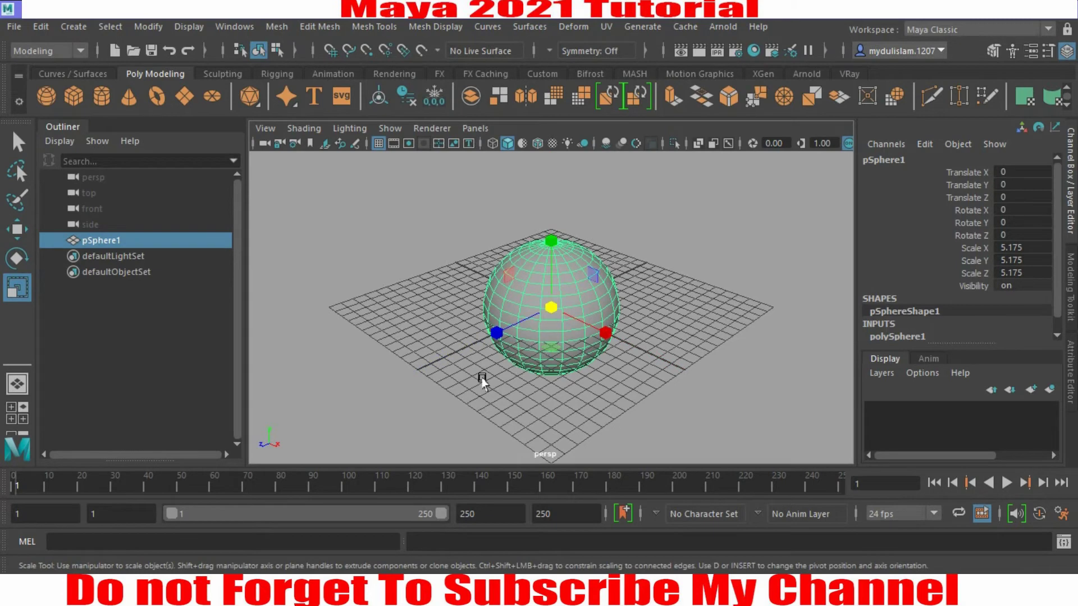
pyautogui.scroll(-5, 518, 398)
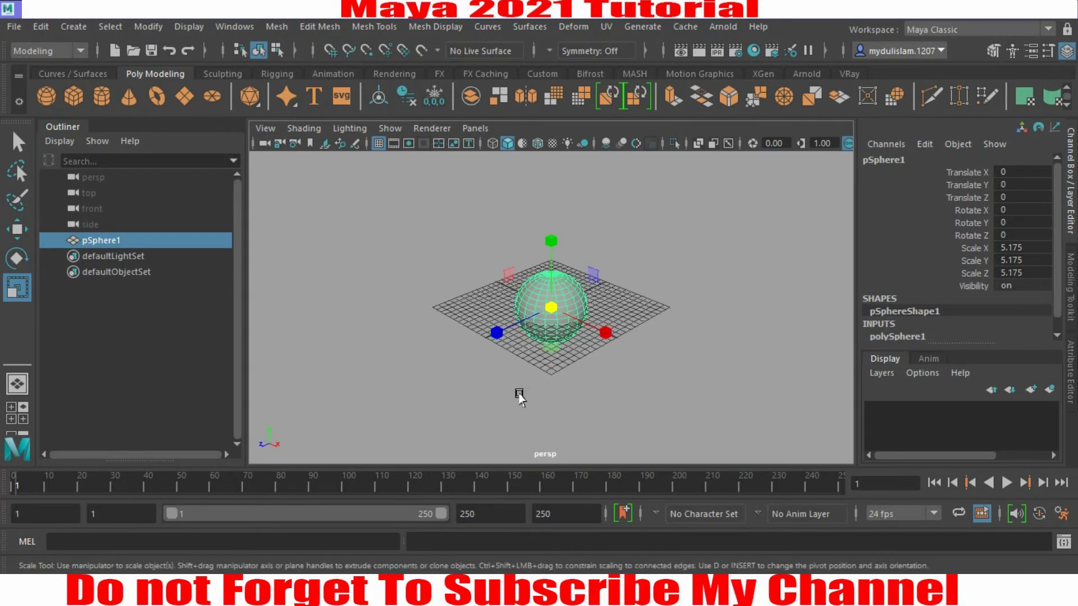
pyautogui.press('s')
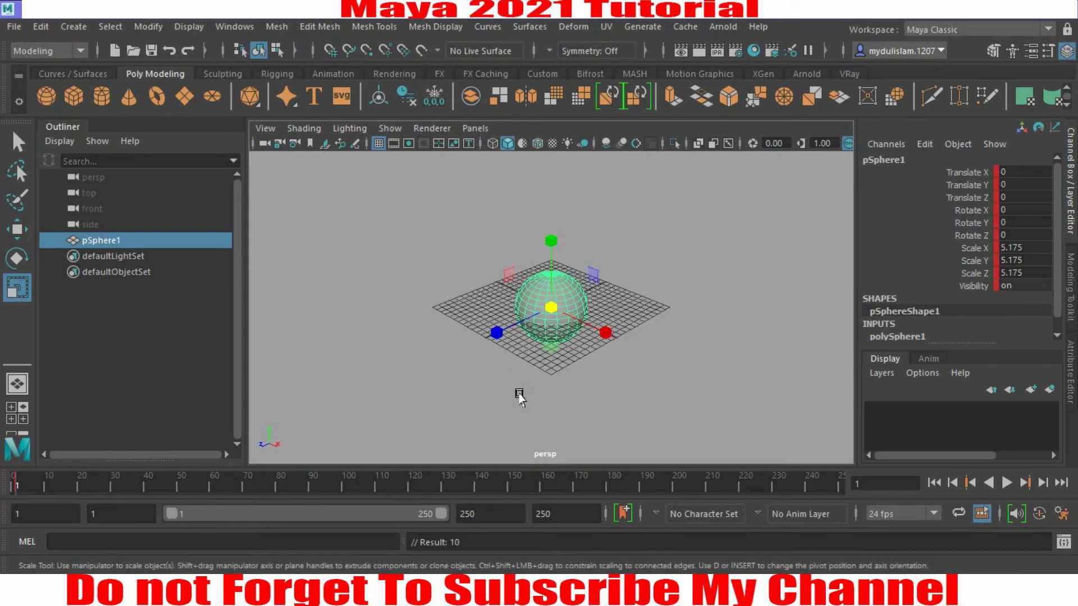
pyautogui.hotkey('alt', 'b')
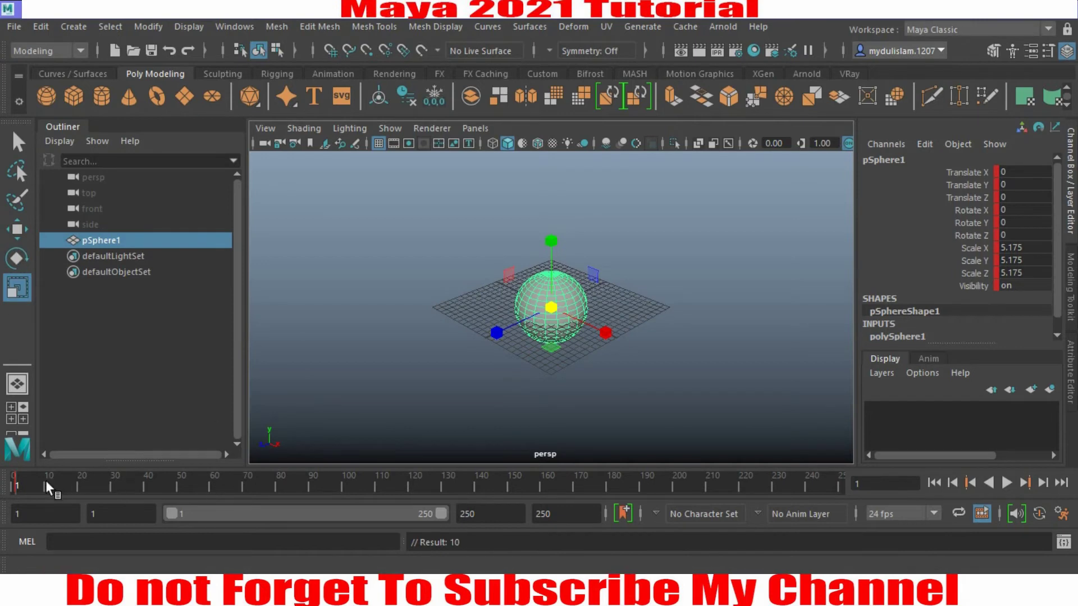
pyautogui.hotkey('alt', 'v')
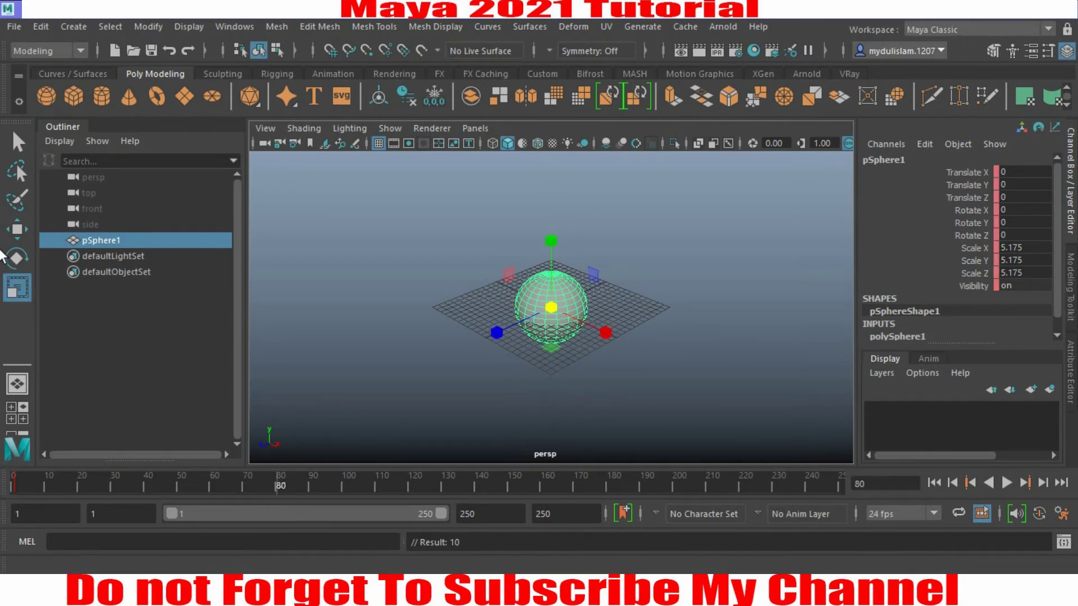
# Raise the sphere to Translate Y 24.624 and key it at frame 80
pyautogui.click(17, 232)
pyautogui.moveTo(548, 249); pyautogui.dragTo(570, 114)
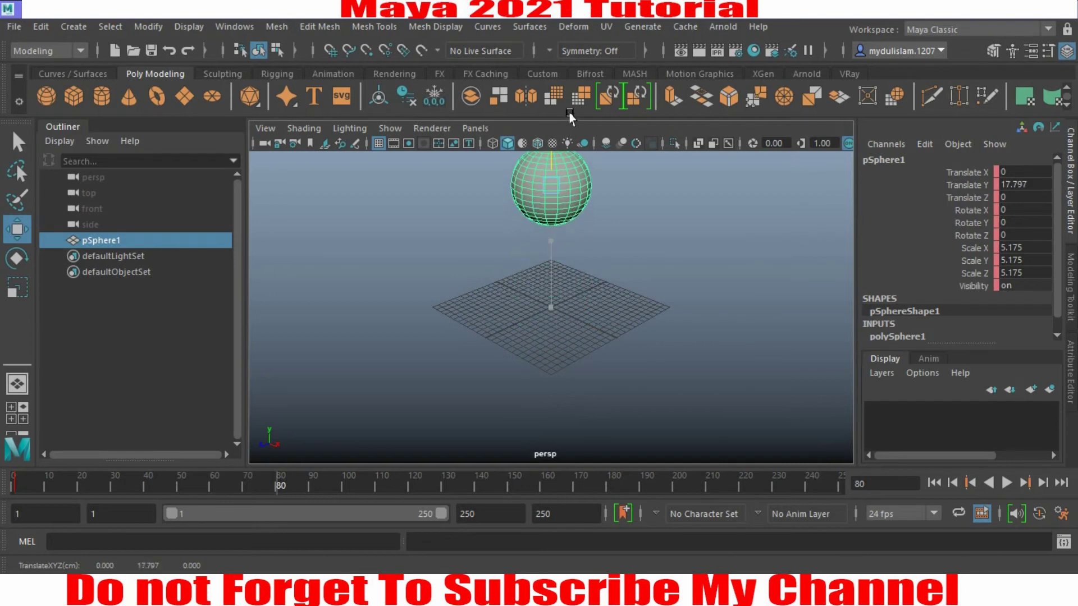
pyautogui.keyDown('alt'); pyautogui.moveTo(550, 289); pyautogui.dragTo(533, 373, button='middle'); pyautogui.keyUp('alt')
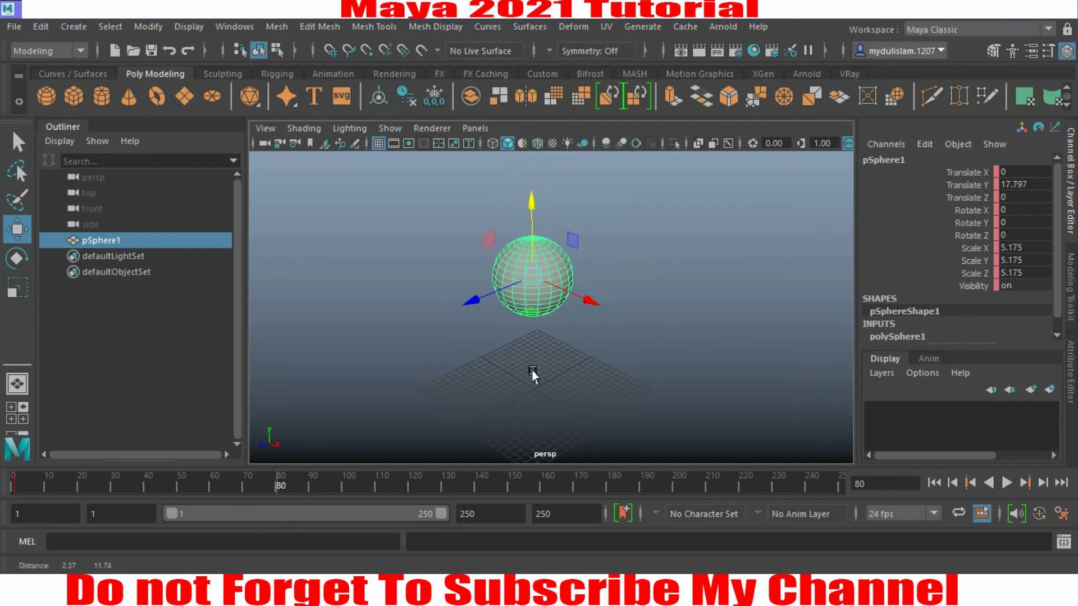
pyautogui.moveTo(531, 222); pyautogui.dragTo(530, 178)
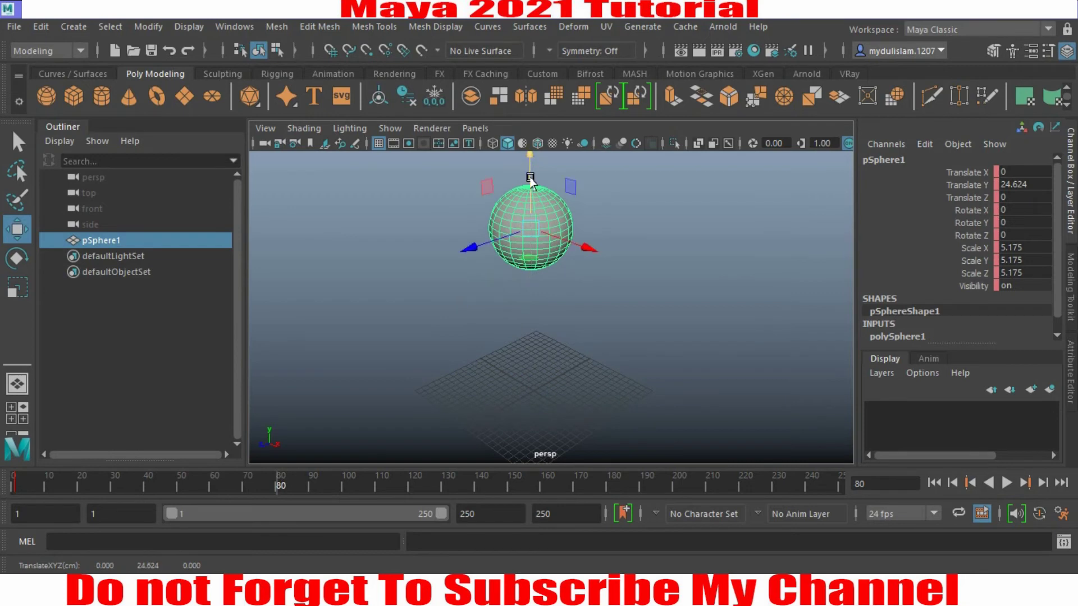
pyautogui.press('s')
pyautogui.hotkey('alt', 'v')
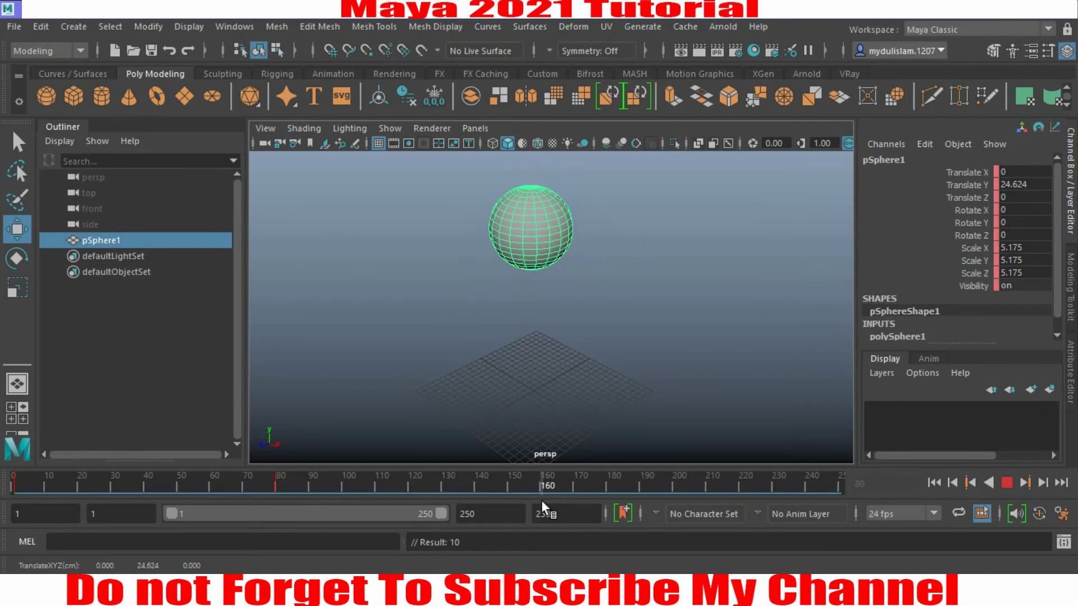
pyautogui.hotkey('alt', 'v')
# Sink the sphere below the grid at frame 160, lift it high at frame 250, then play back
pyautogui.moveTo(524, 176); pyautogui.dragTo(513, 418)
pyautogui.scroll(-2, 568, 392)
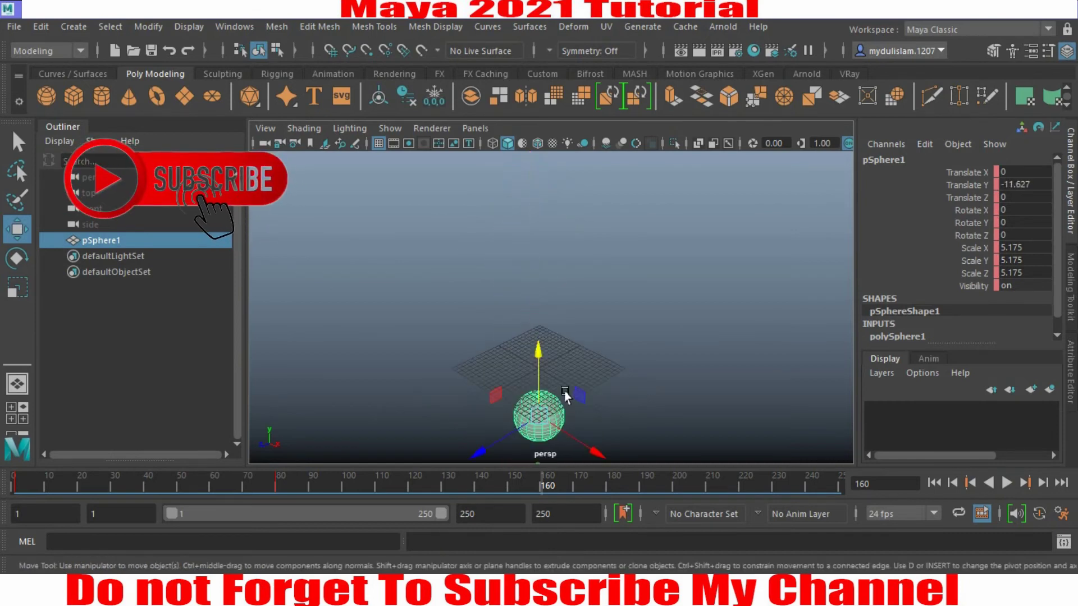
pyautogui.moveTo(538, 482); pyautogui.dragTo(844, 499)
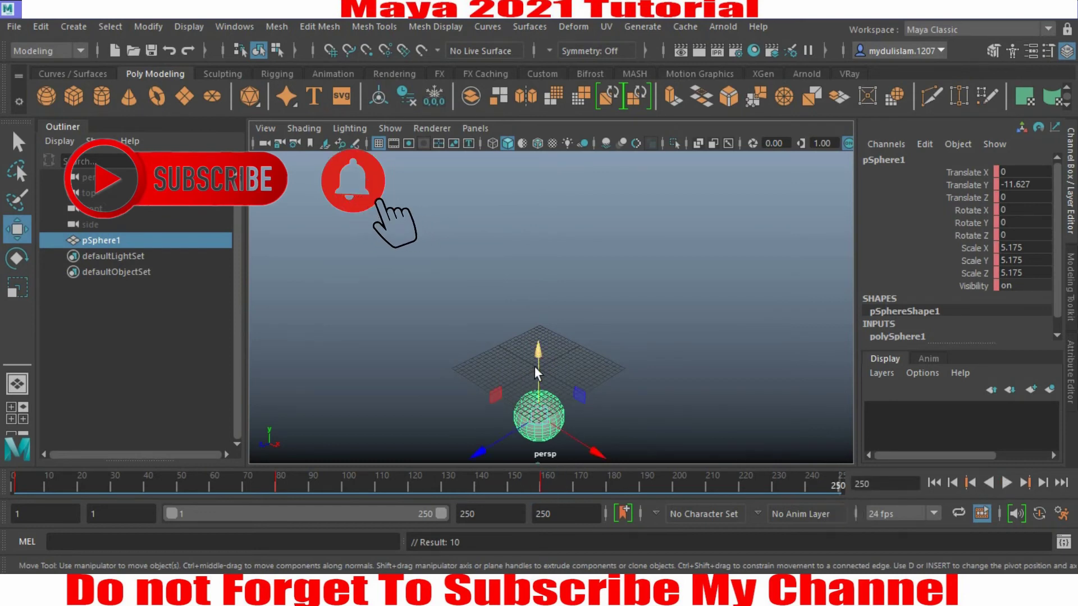
pyautogui.moveTo(535, 359); pyautogui.dragTo(556, 104)
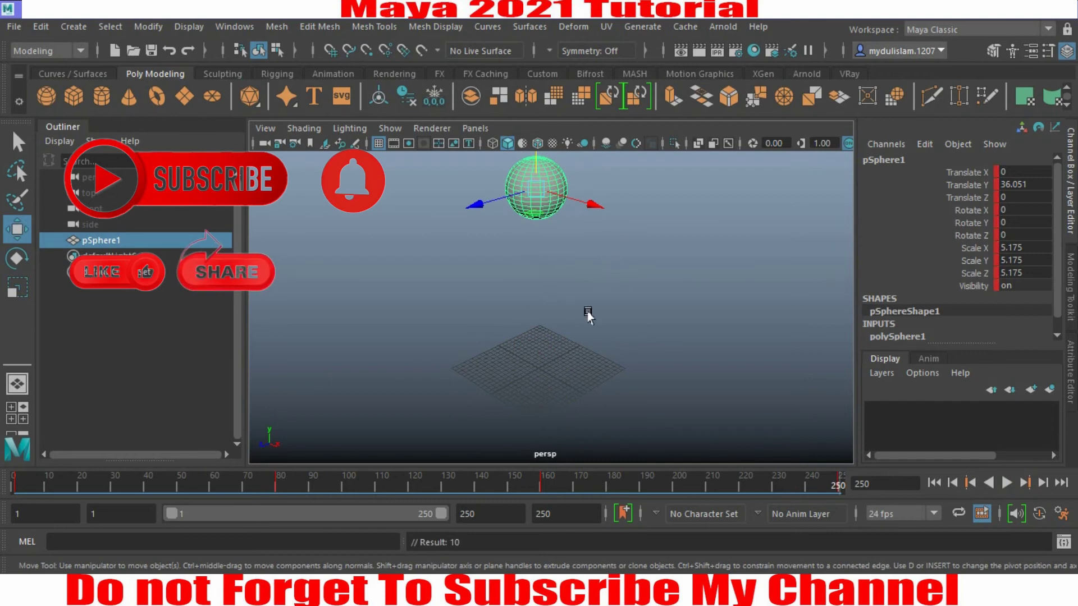
pyautogui.click(928, 483)
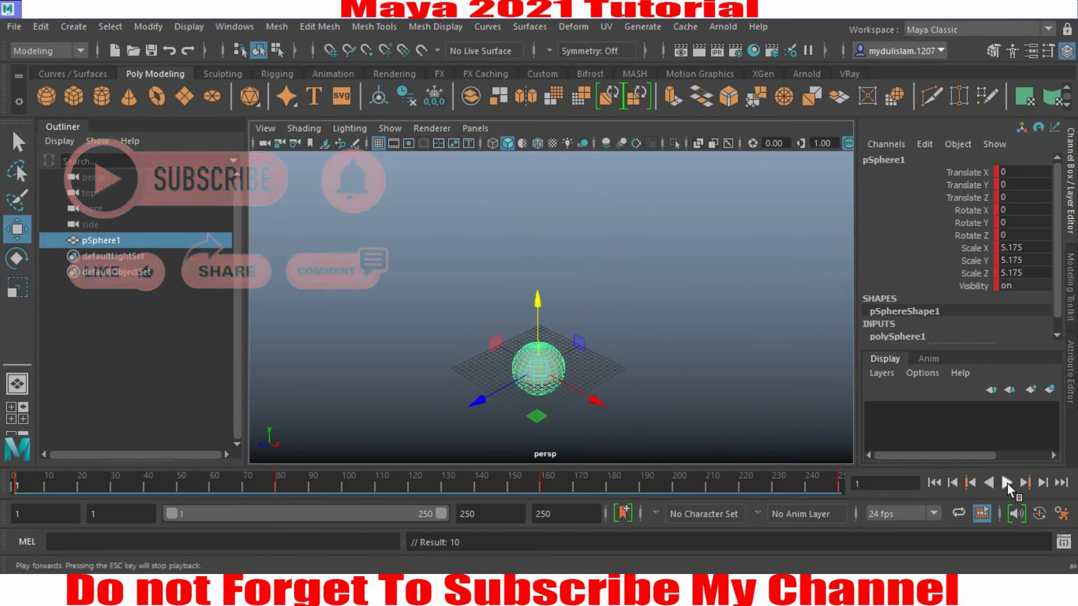
pyautogui.click(1006, 483)
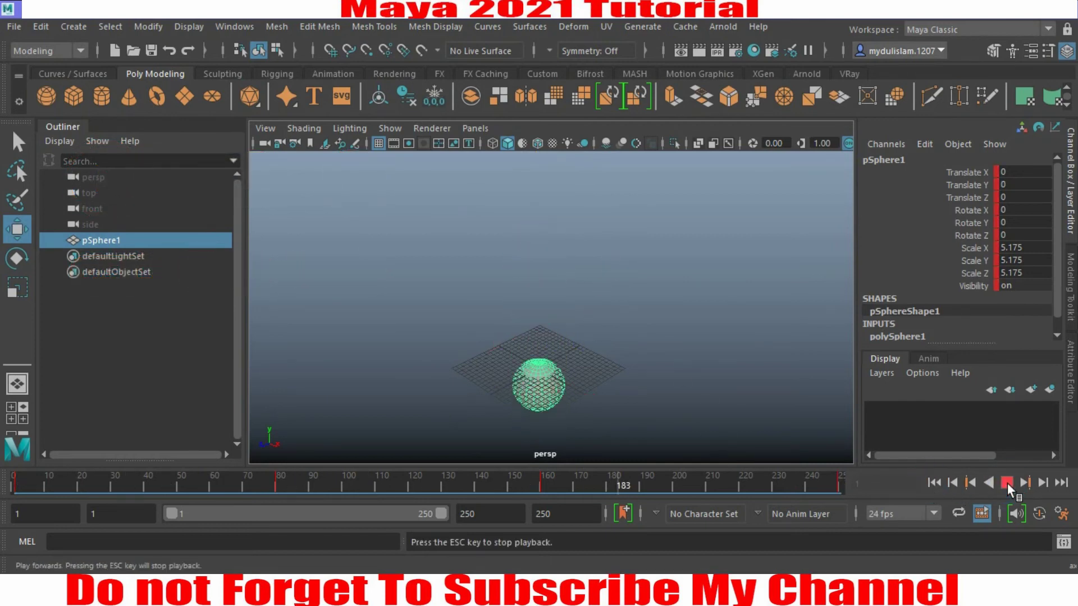
pyautogui.click(1007, 483)
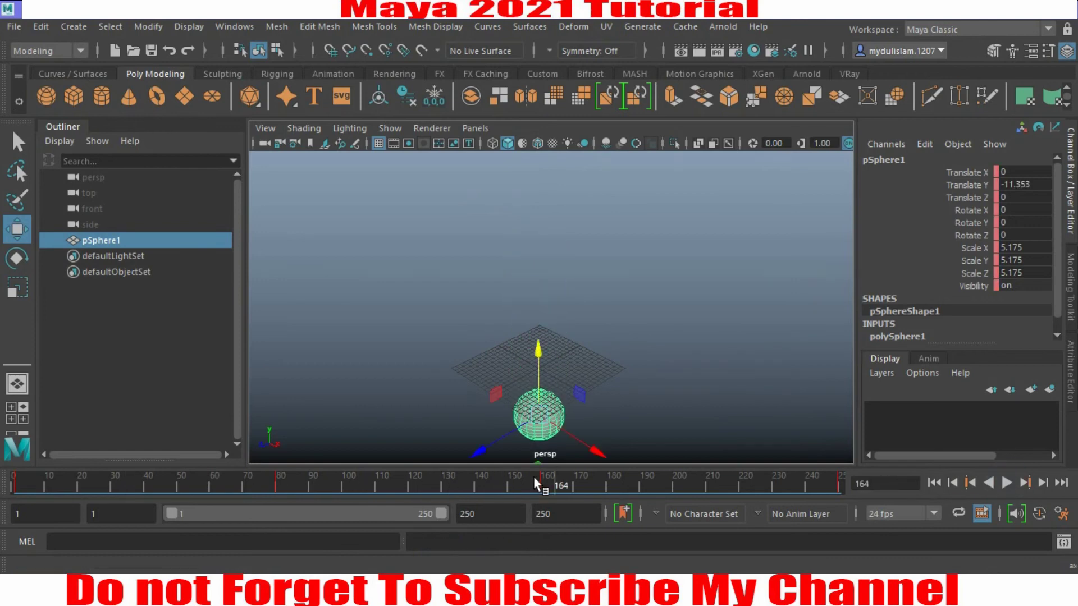
# Set Playblast Options to qt format, PNG encoding, quality 100 and full-size scale
pyautogui.rightClick(442, 484)
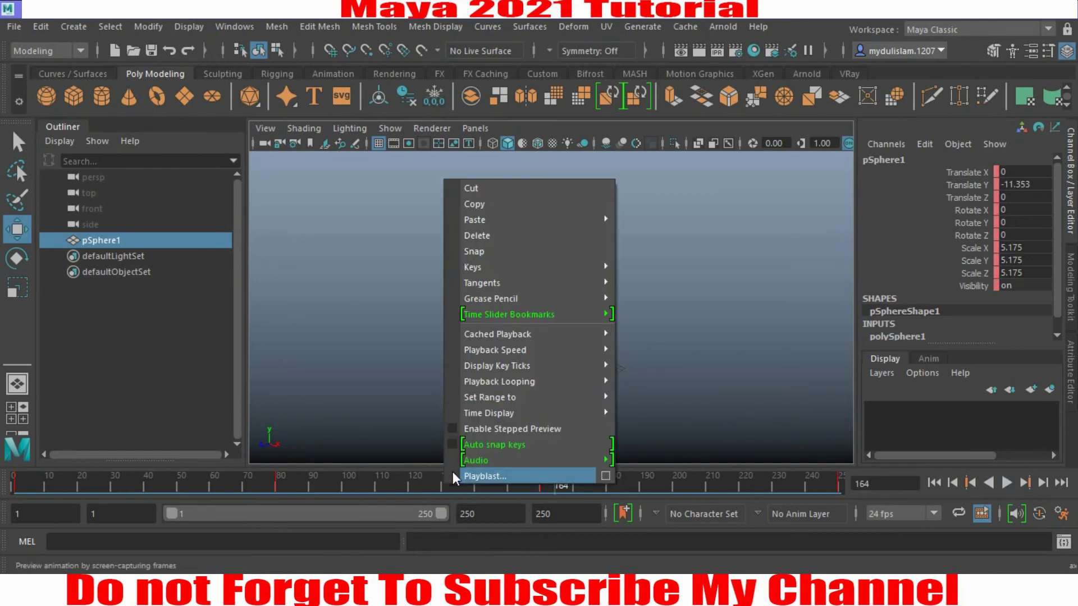
pyautogui.click(606, 477)
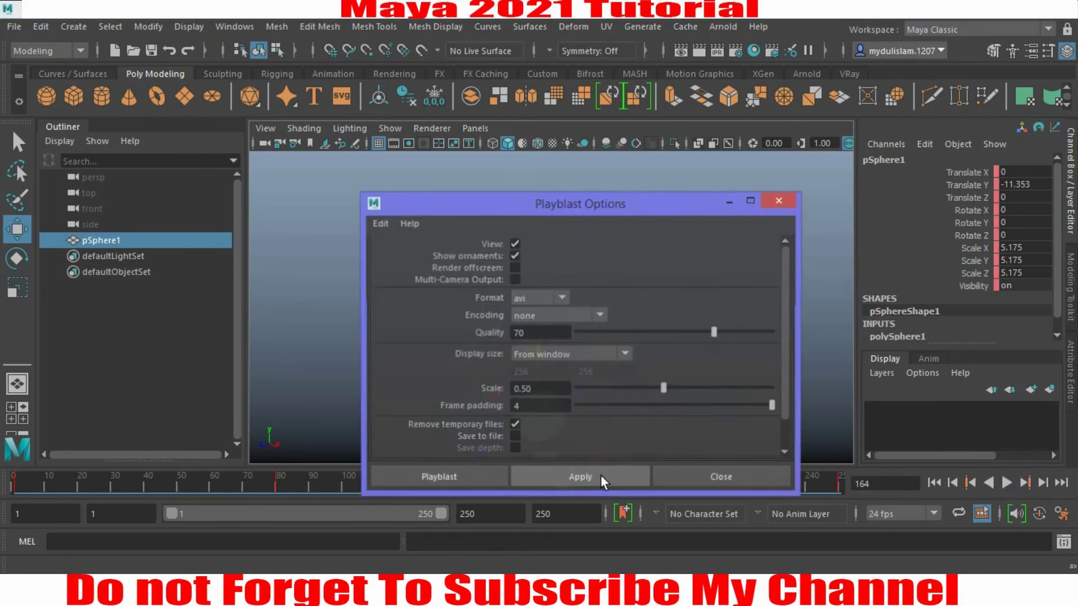
pyautogui.click(521, 301)
pyautogui.click(531, 316)
pyautogui.click(548, 315)
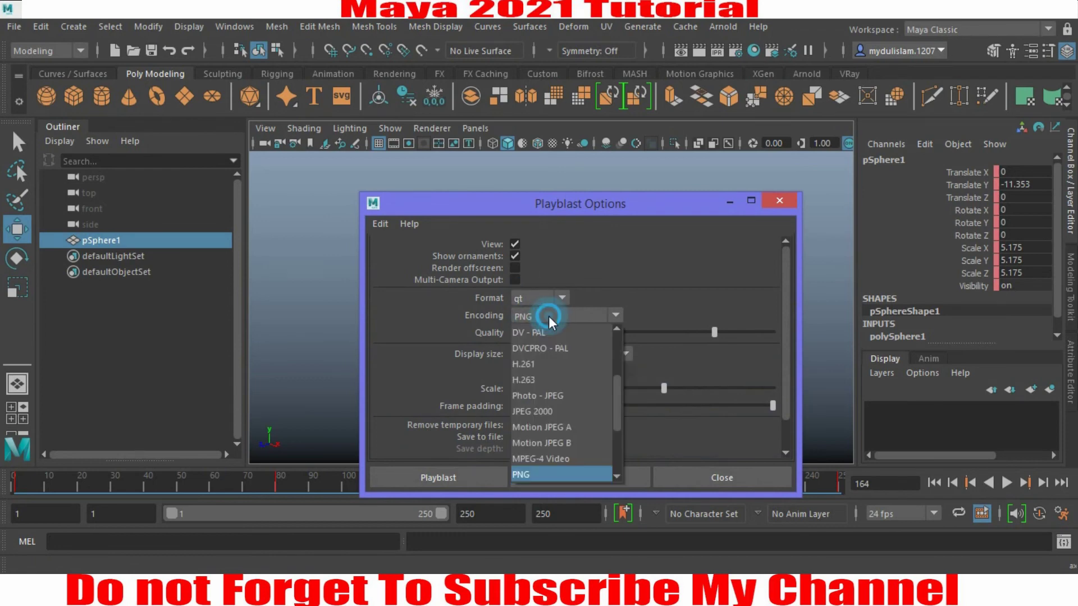
pyautogui.click(438, 308)
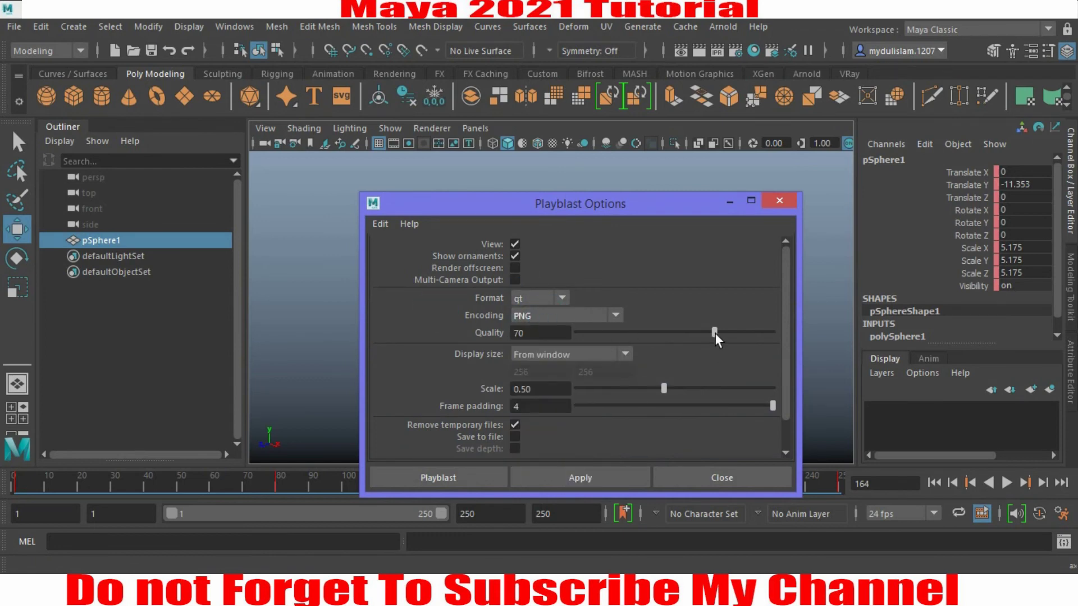
pyautogui.moveTo(714, 333); pyautogui.dragTo(773, 332)
pyautogui.click(664, 388)
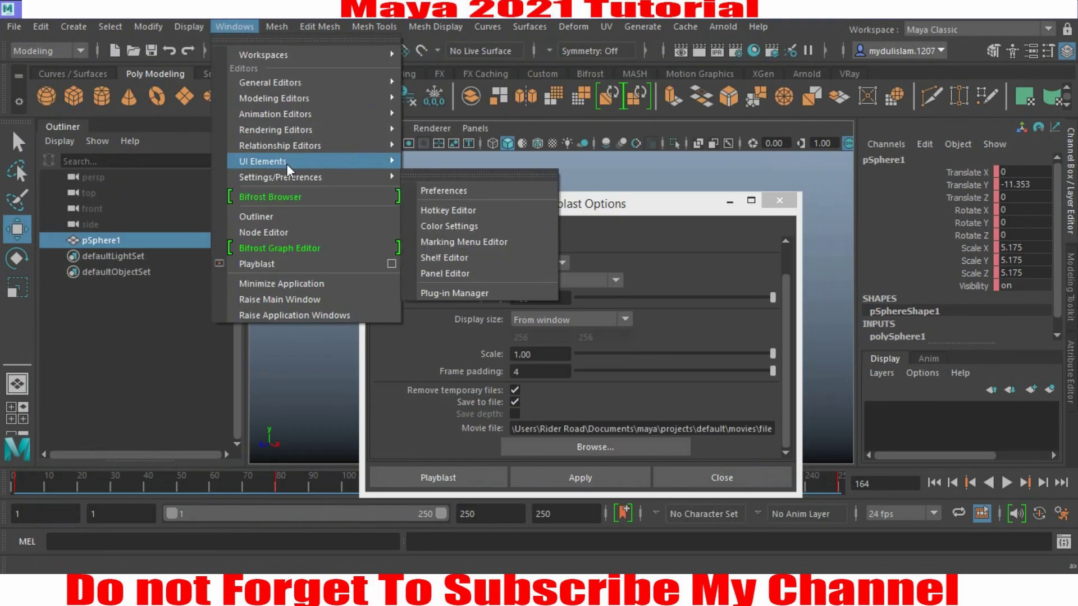
# Confirm the Render Settings image size is 1920 x 1080 at 300 pixels/inch, then close the window
pyautogui.click(438, 161)
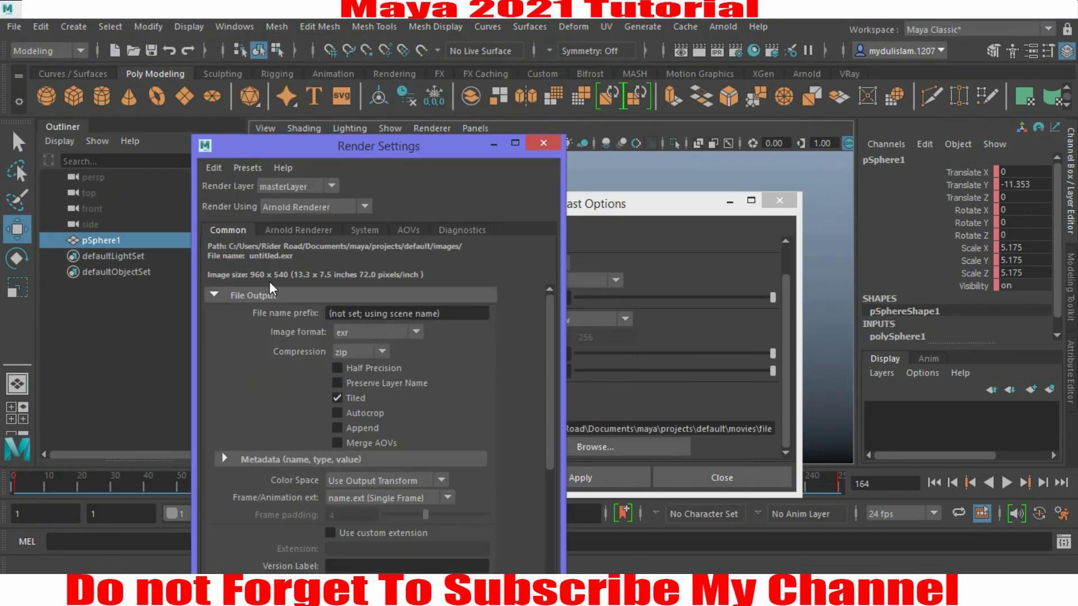
pyautogui.scroll(-5, 270, 281)
pyautogui.moveTo(367, 150); pyautogui.dragTo(325, 21)
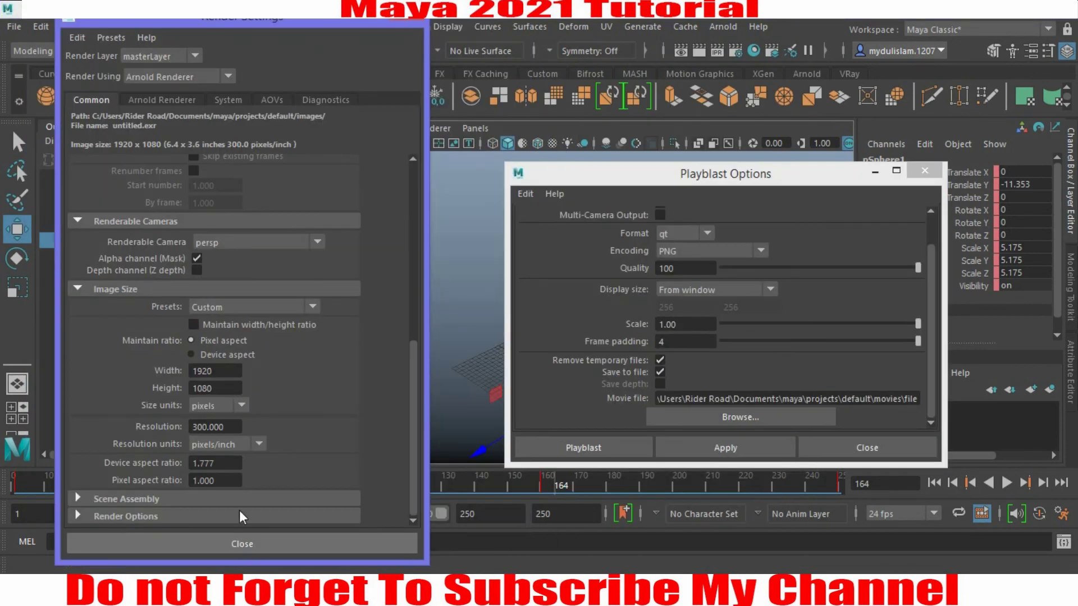
pyautogui.click(413, 22)
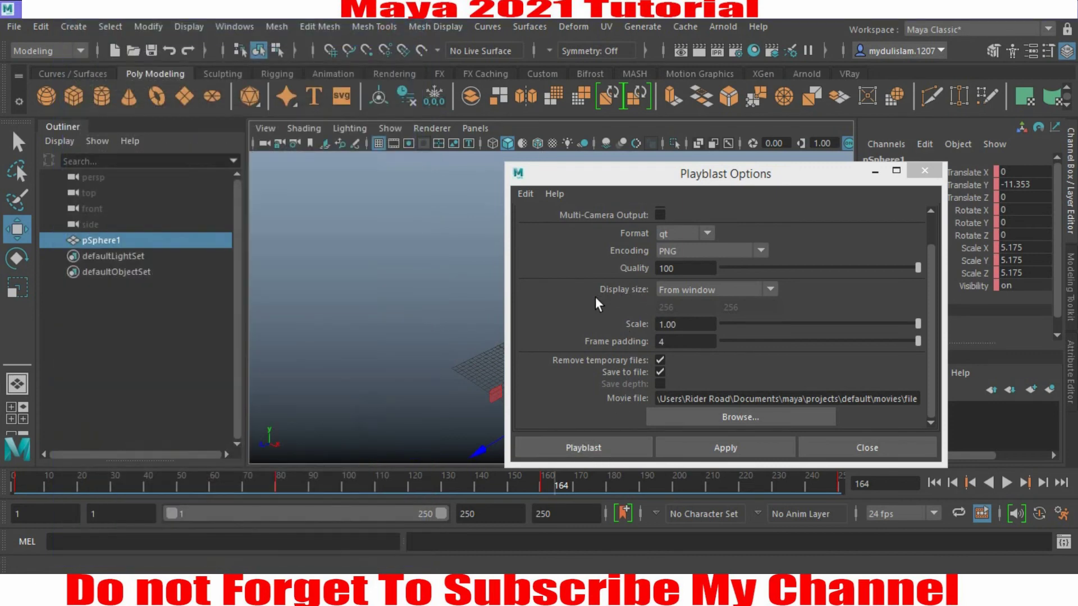
# Take the display size from Render Settings and playblast the bouncing sphere to a movie file
pyautogui.click(687, 286)
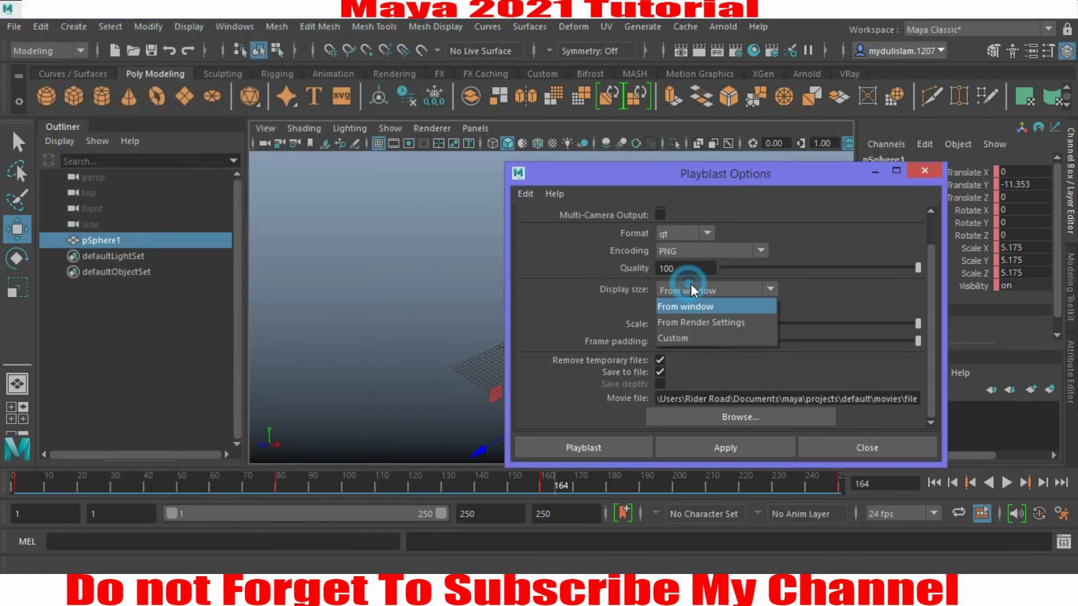
pyautogui.click(701, 323)
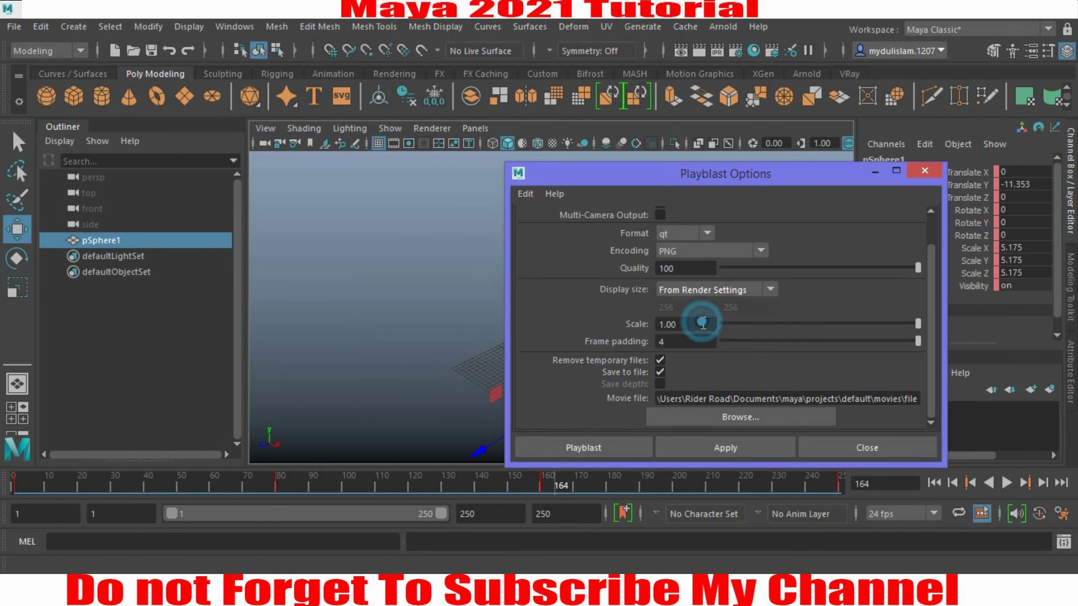
pyautogui.click(573, 448)
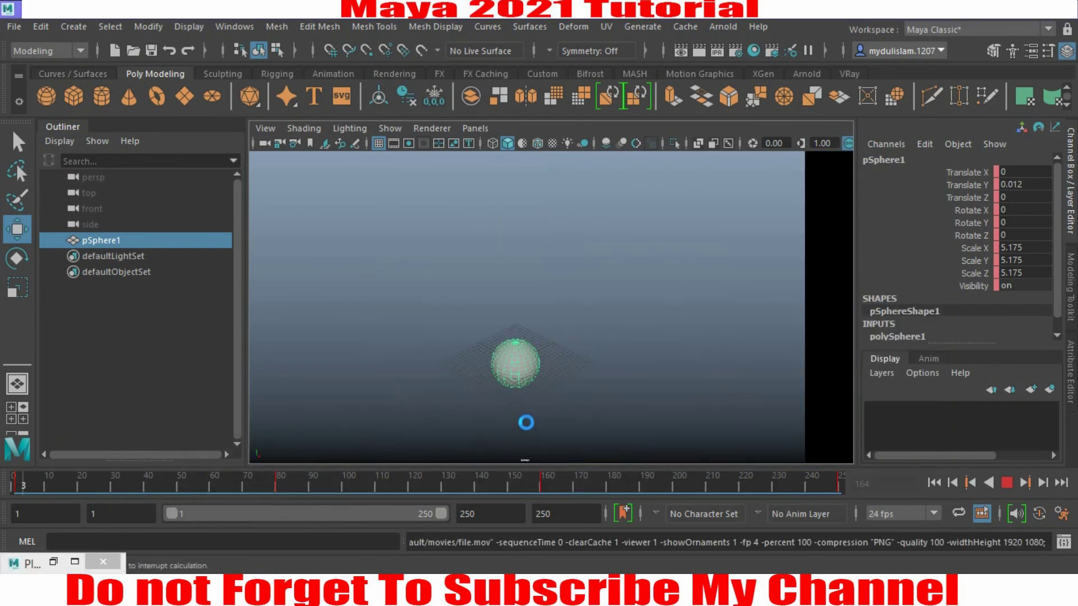